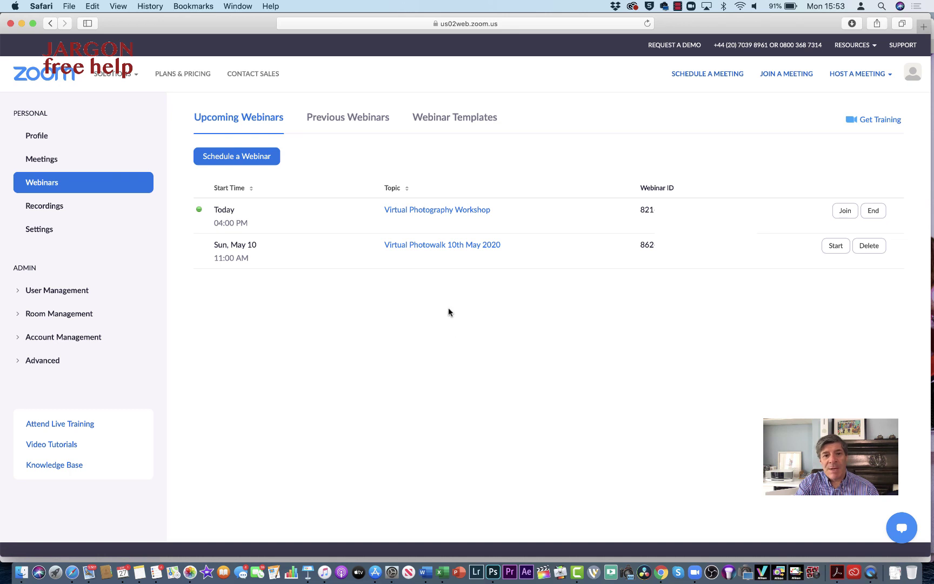
# Open the Virtual Photography Workshop webinar and start a new poll for it
pyautogui.click(439, 211)
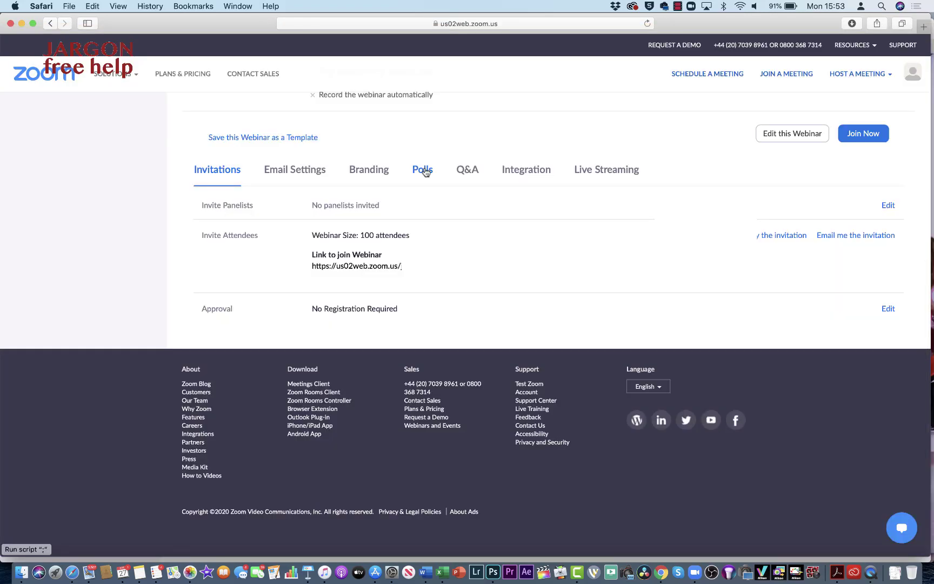
pyautogui.click(425, 172)
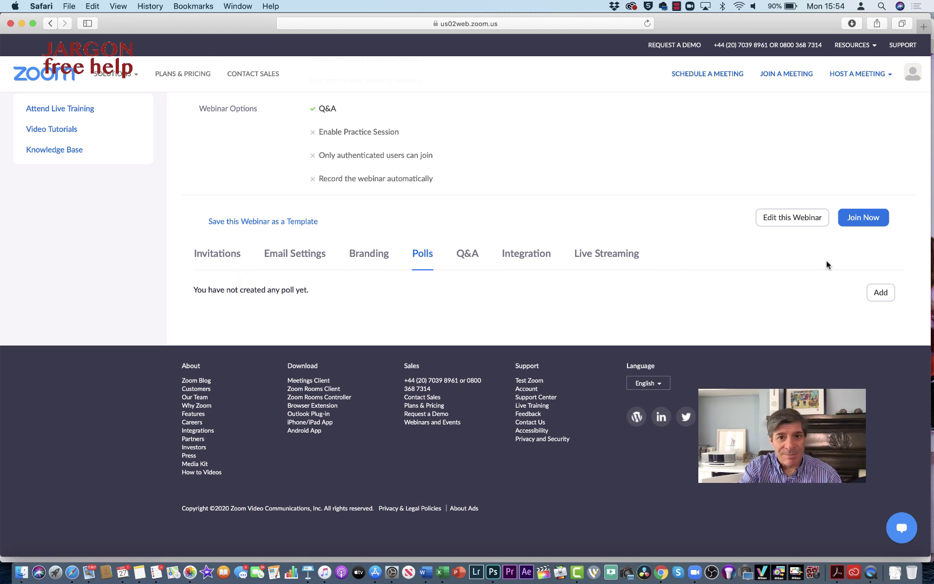
pyautogui.click(876, 293)
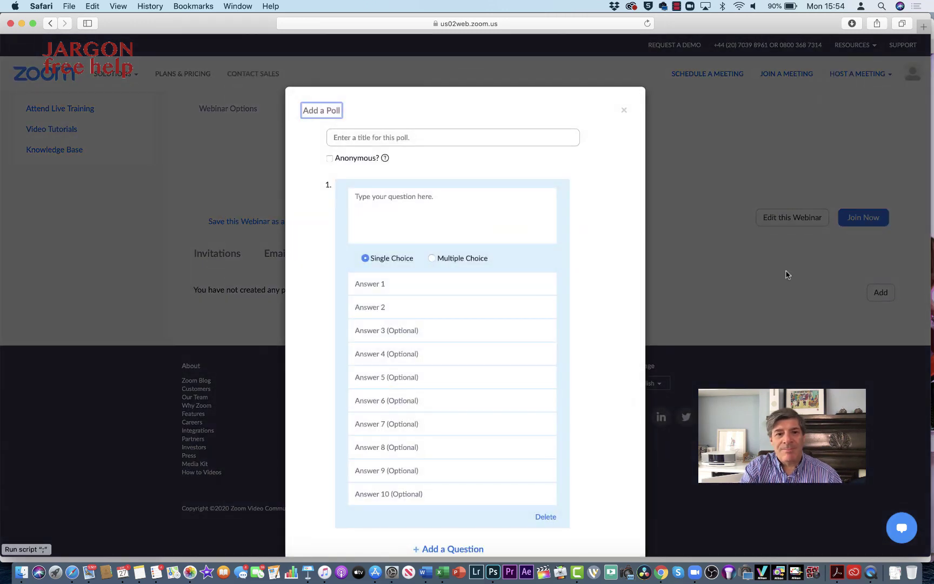
# Title the new poll "Equipment"
pyautogui.click(417, 139)
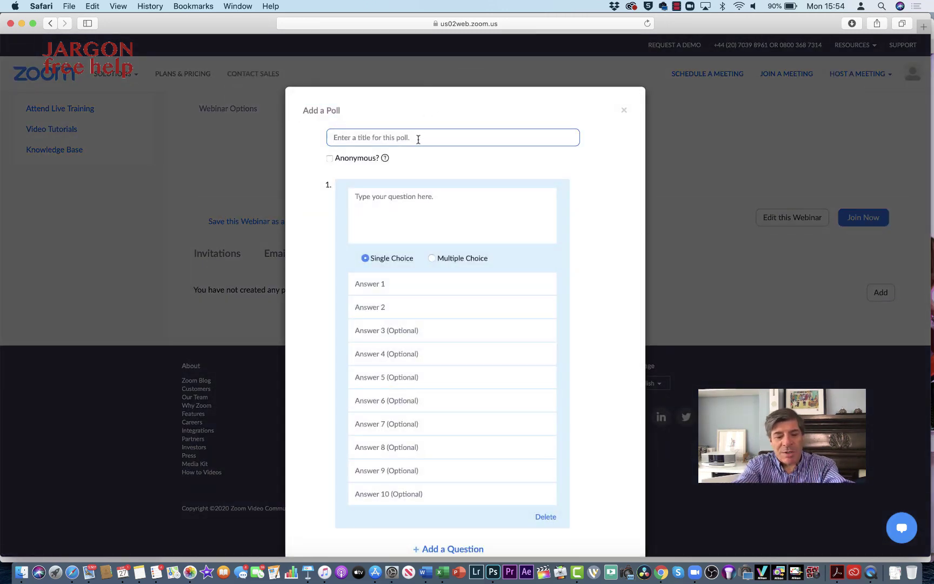
pyautogui.write('Eq')
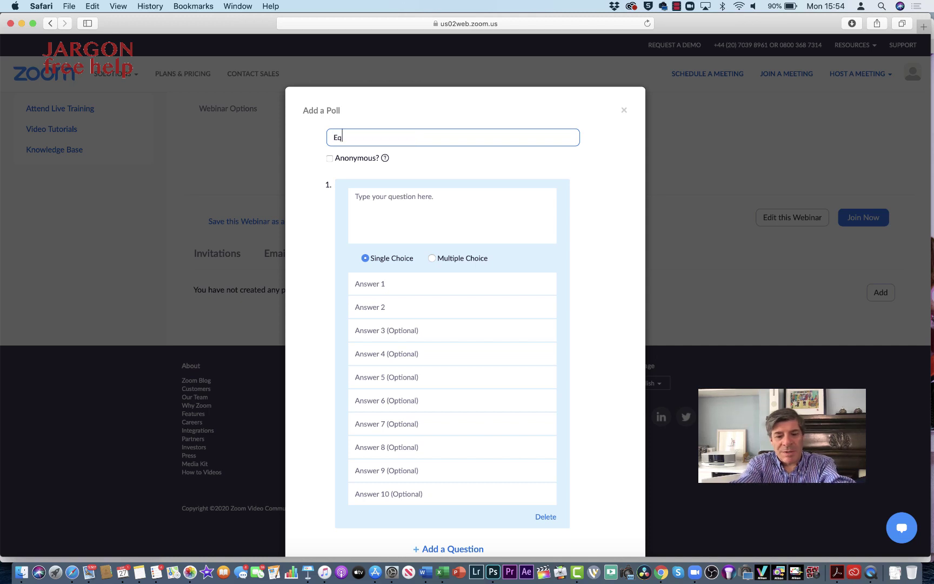
pyautogui.write('uipemt')
pyautogui.press('BackSpace')
pyautogui.press('BackSpace')
pyautogui.press('BackSpace')
pyautogui.press('BackSpace')
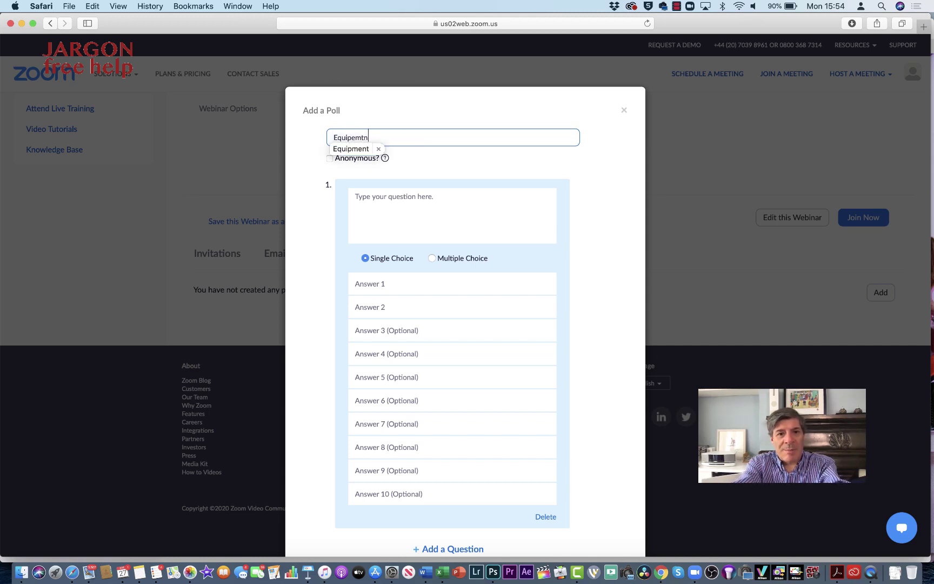
pyautogui.write('pment')
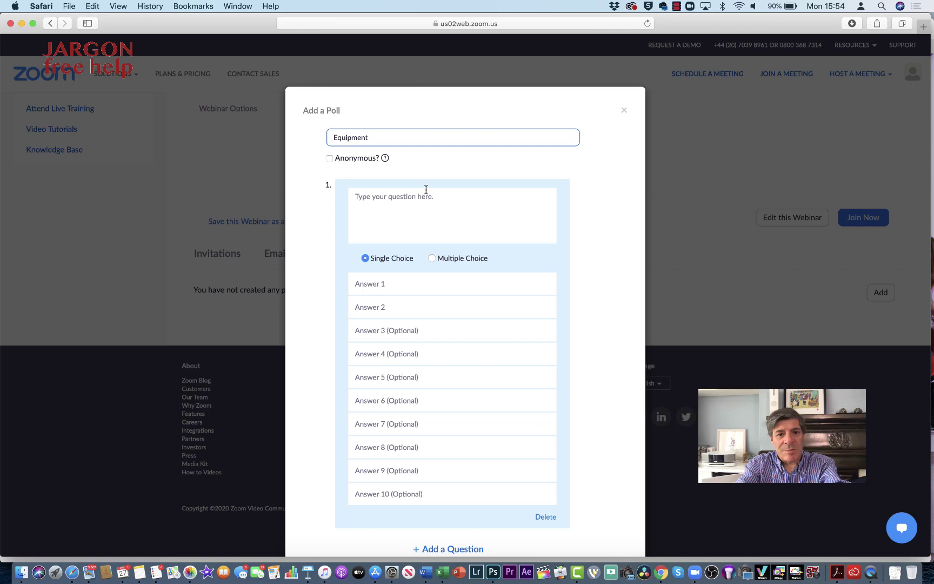
# Enter "What camera brand do you have" as the poll's first question
pyautogui.click(419, 206)
pyautogui.write('What c')
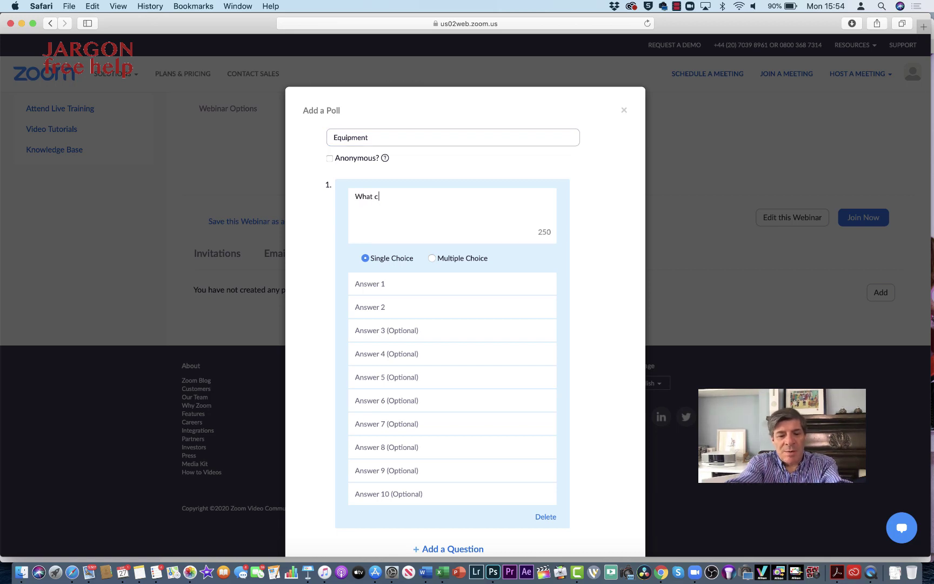
pyautogui.write('anera brand do you have')
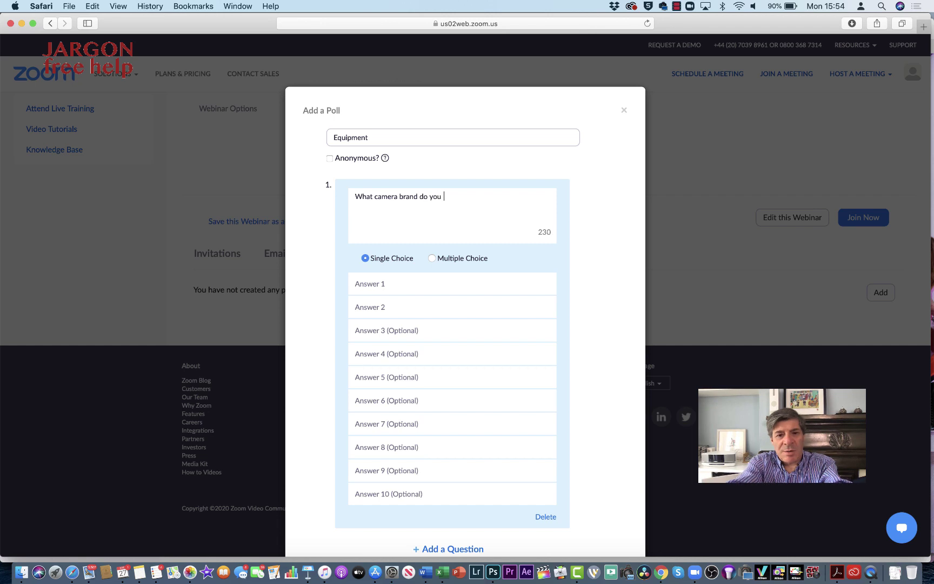
# Fill in the first four answers of the camera brand question with Canon, Nikon, Sony and Olympus
pyautogui.click(393, 283)
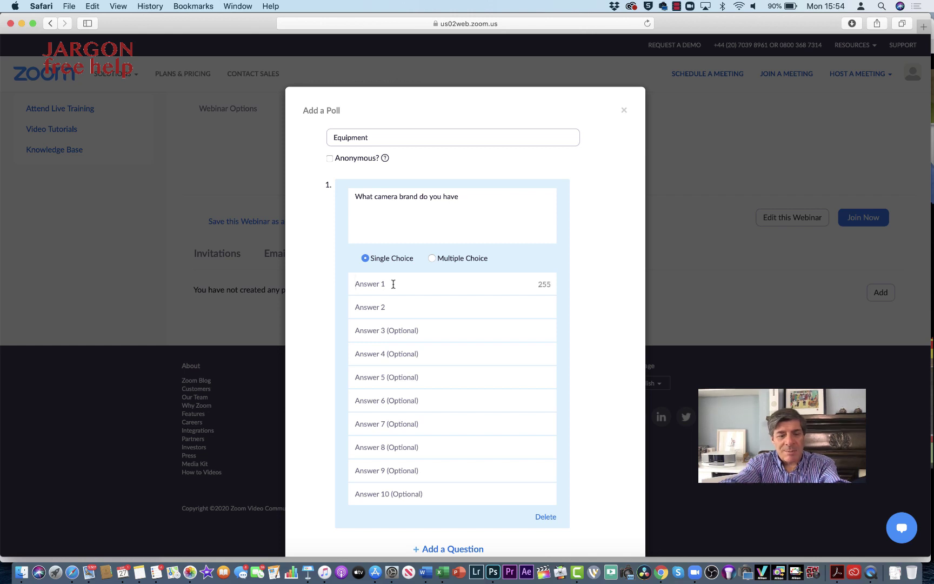
pyautogui.write('Canon')
pyautogui.press('Tab')
pyautogui.write('Nikon')
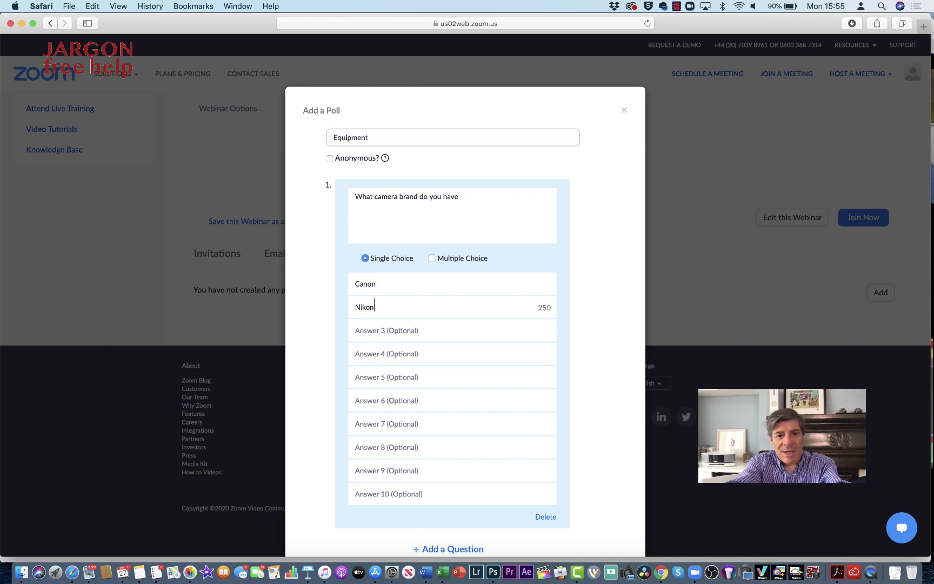
pyautogui.press('Tab')
pyautogui.write('So')
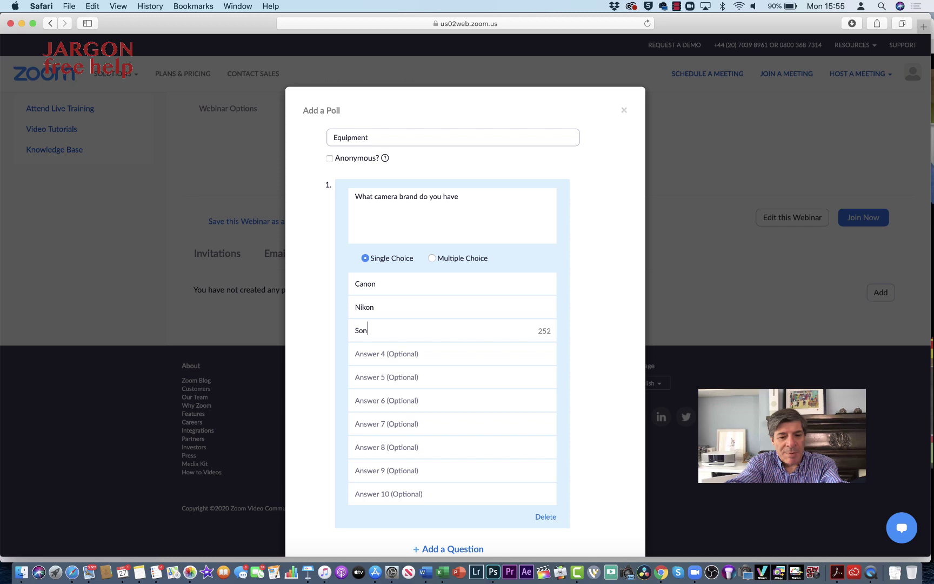
pyautogui.write('ny')
pyautogui.press('Tab')
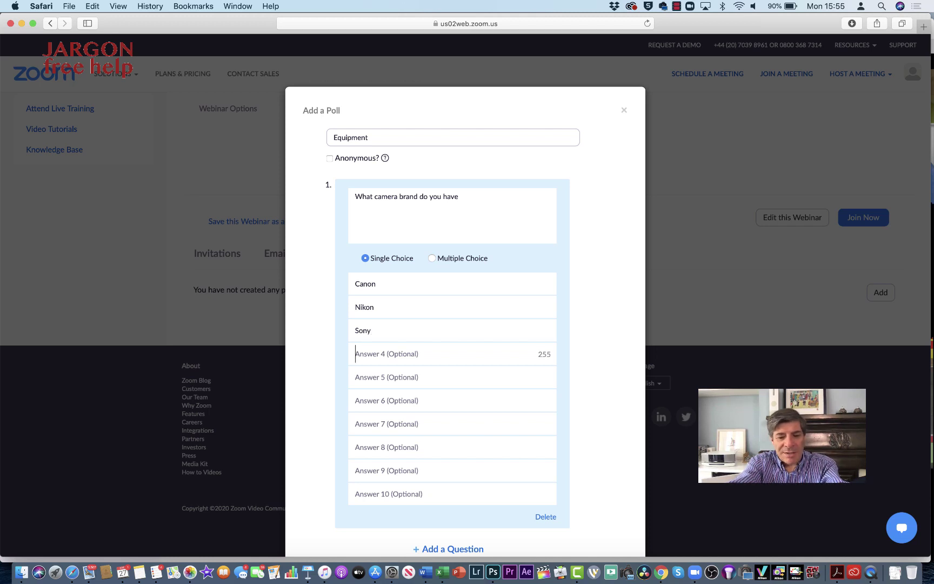
pyautogui.write('Olymous')
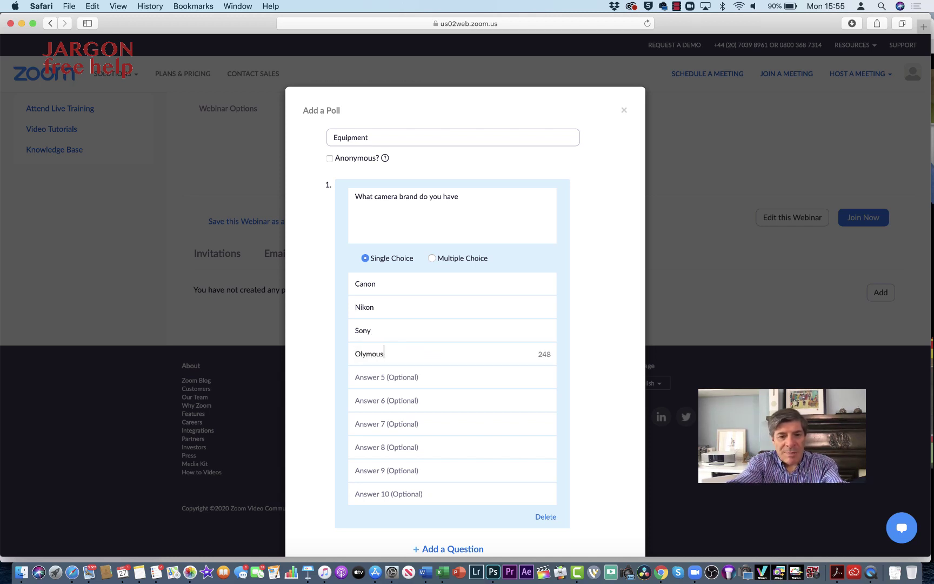
pyautogui.write('Oa')
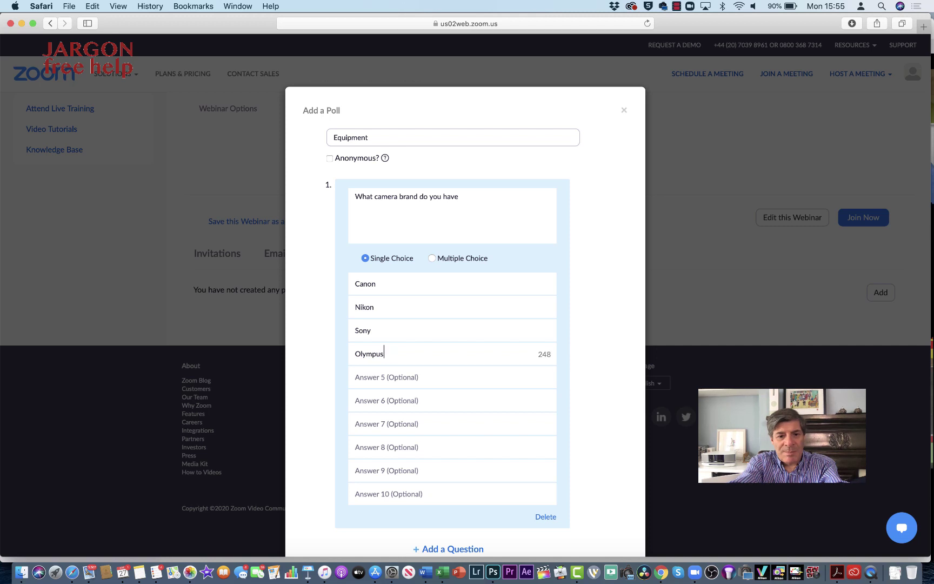
# Add Panasonic, Smartphone and Other as answers 5 to 7 of the camera brand question
pyautogui.press('Tab')
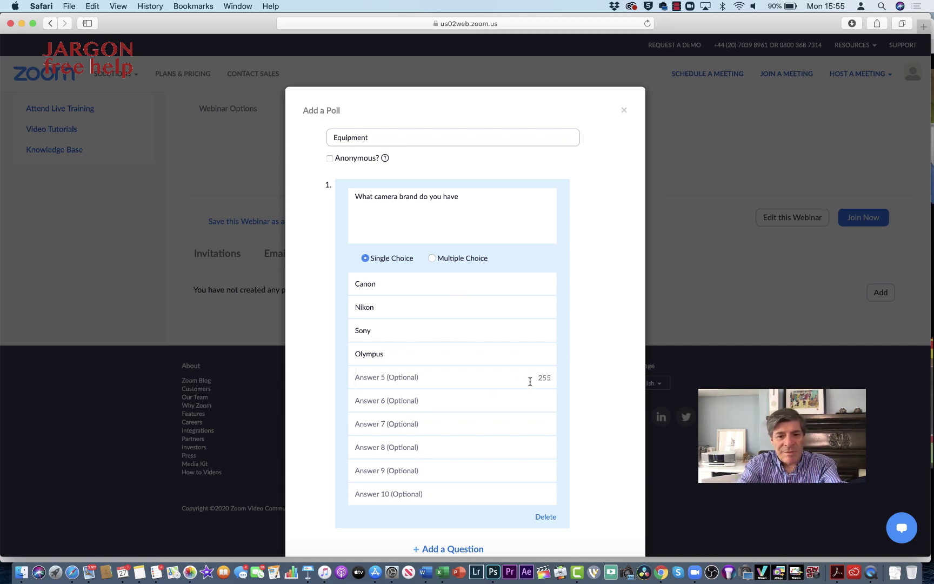
pyautogui.write('Pasin')
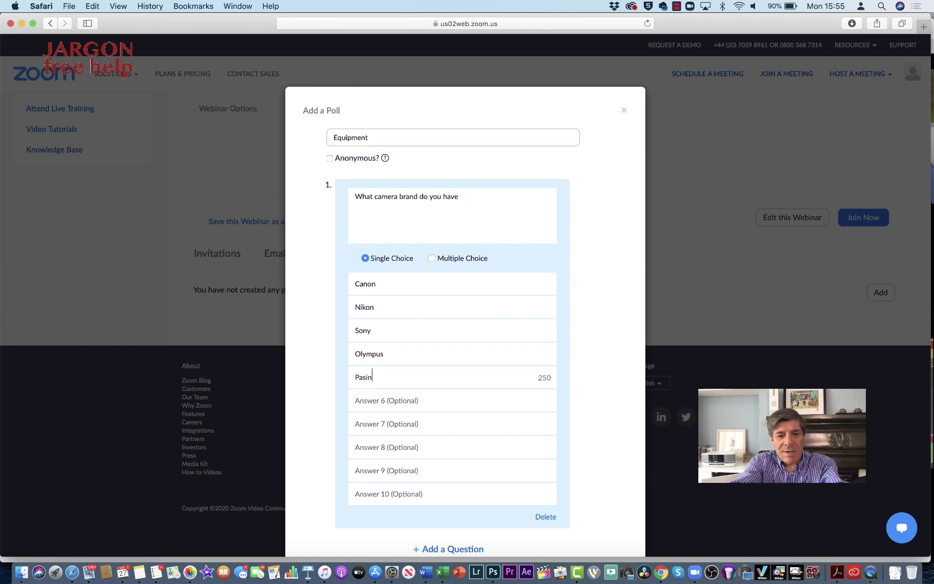
pyautogui.write('nasonic')
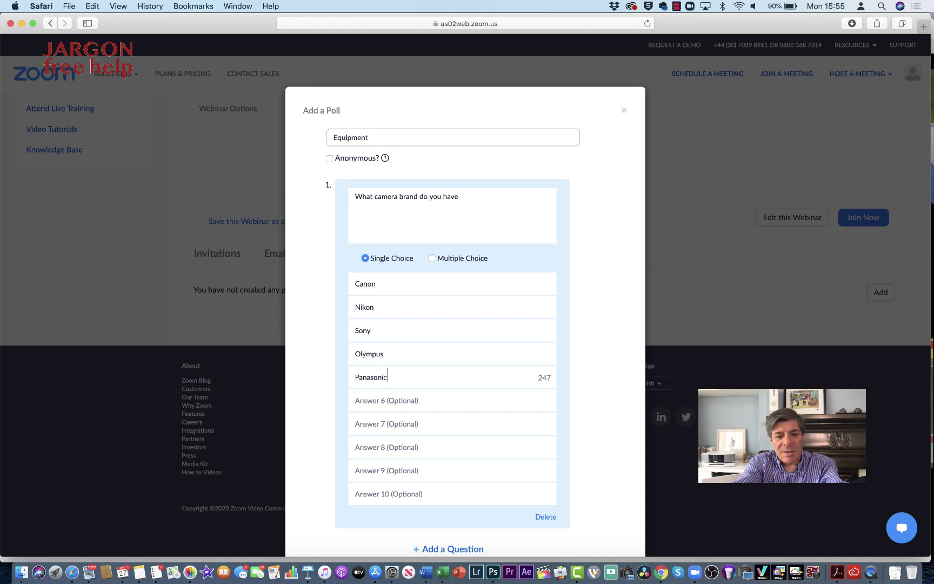
pyautogui.press('Tab')
pyautogui.write('S')
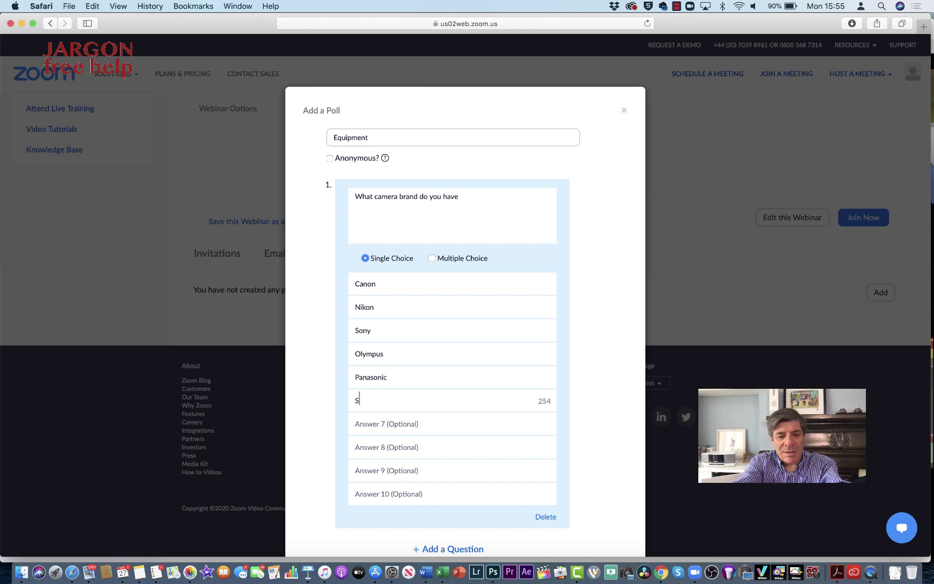
pyautogui.write('martphone')
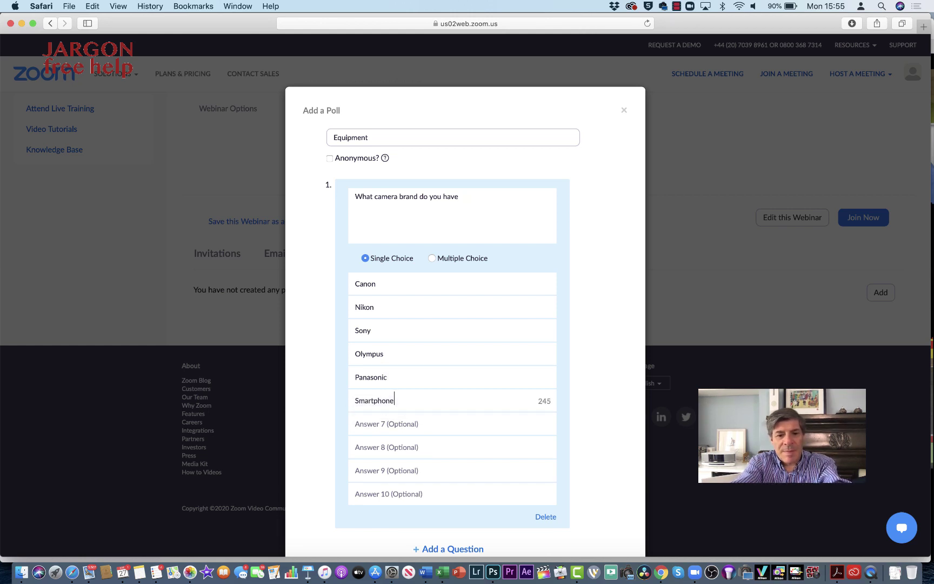
pyautogui.press('Tab')
pyautogui.write('Other')
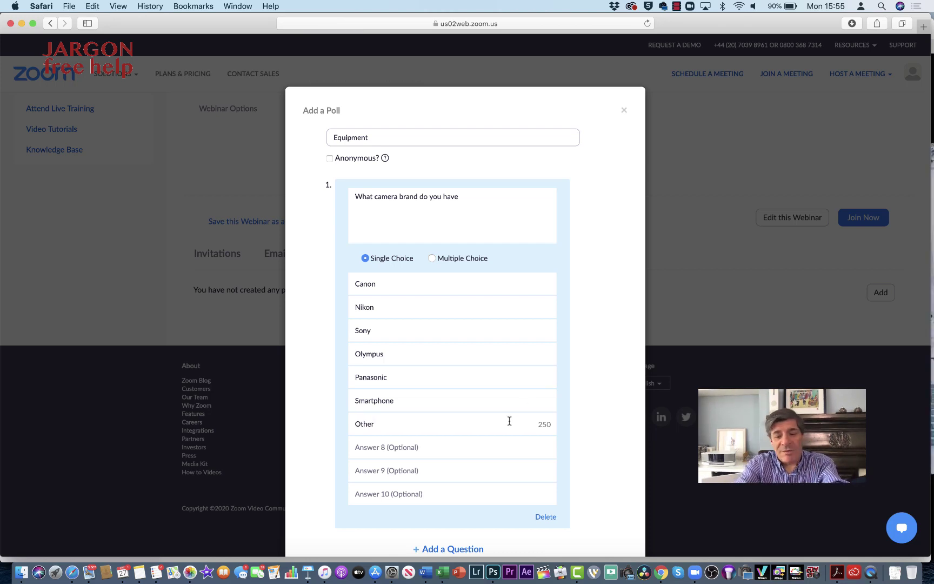
# Add a second question to the poll that reads "Do you have a flash/speedlite?"
pyautogui.scroll(-2, 508, 421)
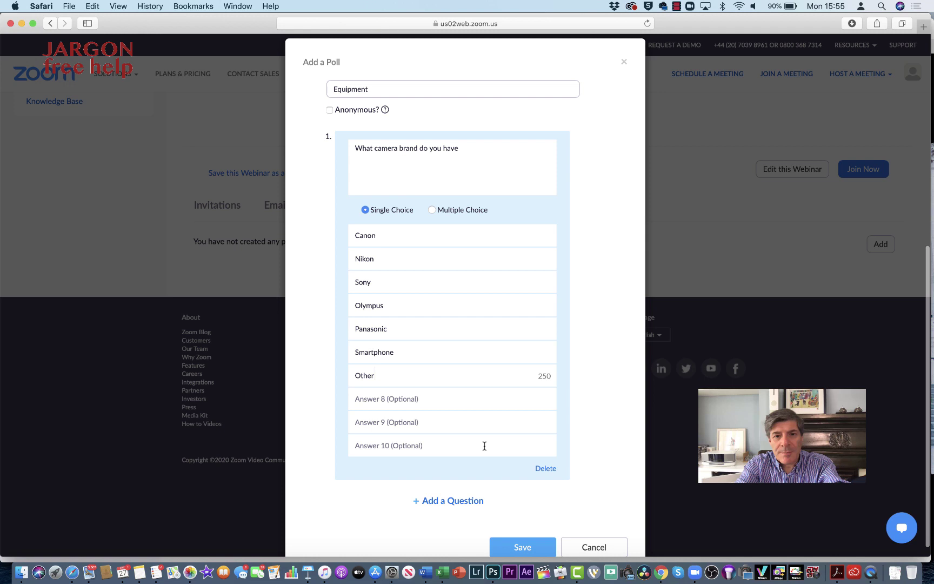
pyautogui.scroll(-1, 484, 445)
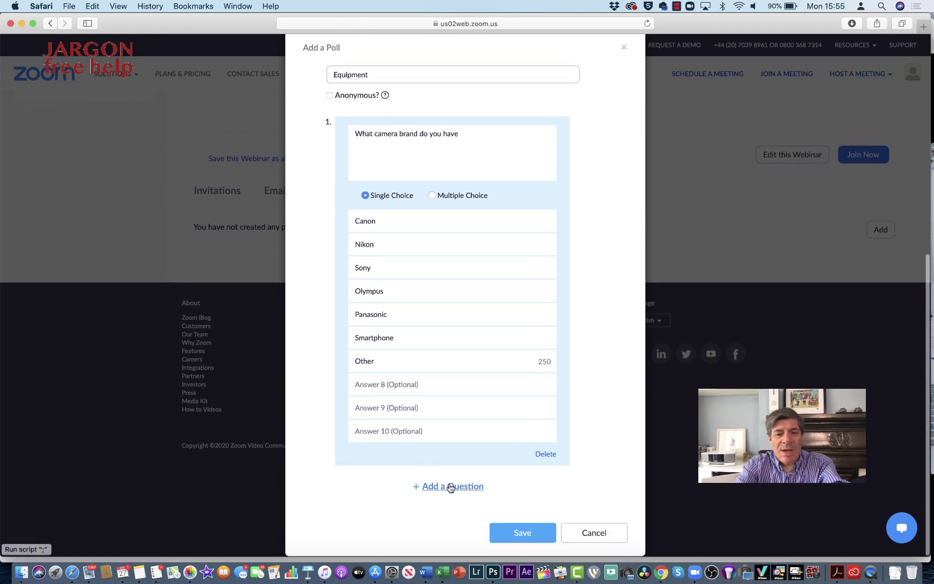
pyautogui.moveTo(349, 79)
pyautogui.mouseDown()
pyautogui.moveTo(394, 104)
pyautogui.moveTo(330, 100)
pyautogui.mouseUp()
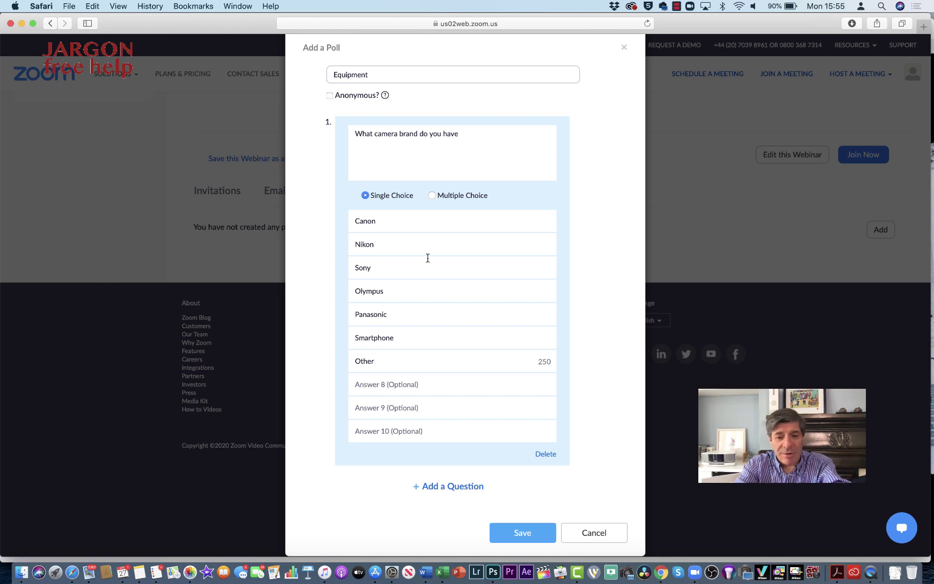
pyautogui.moveTo(471, 470)
pyautogui.mouseDown()
pyautogui.moveTo(378, 471)
pyautogui.moveTo(505, 496)
pyautogui.moveTo(504, 474)
pyautogui.mouseUp()
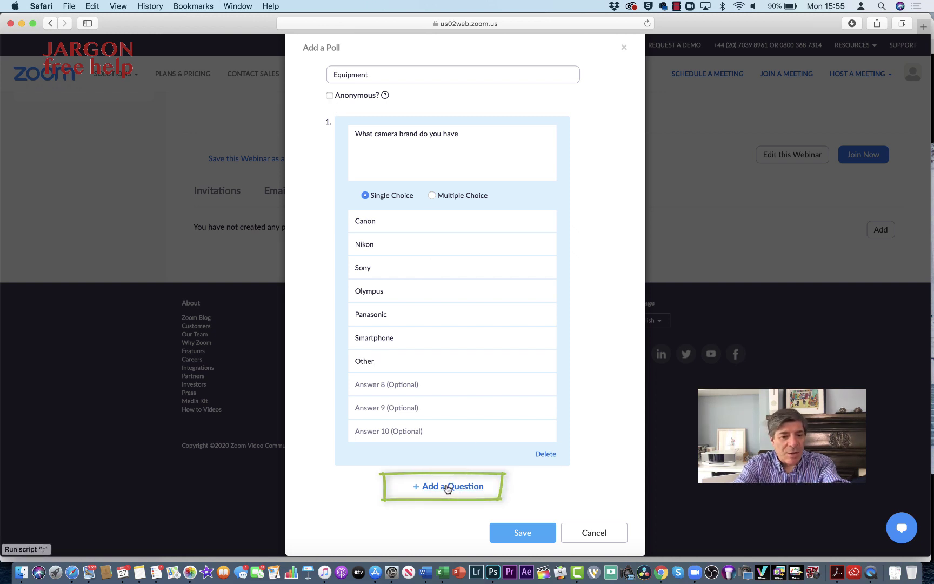
pyautogui.click(447, 486)
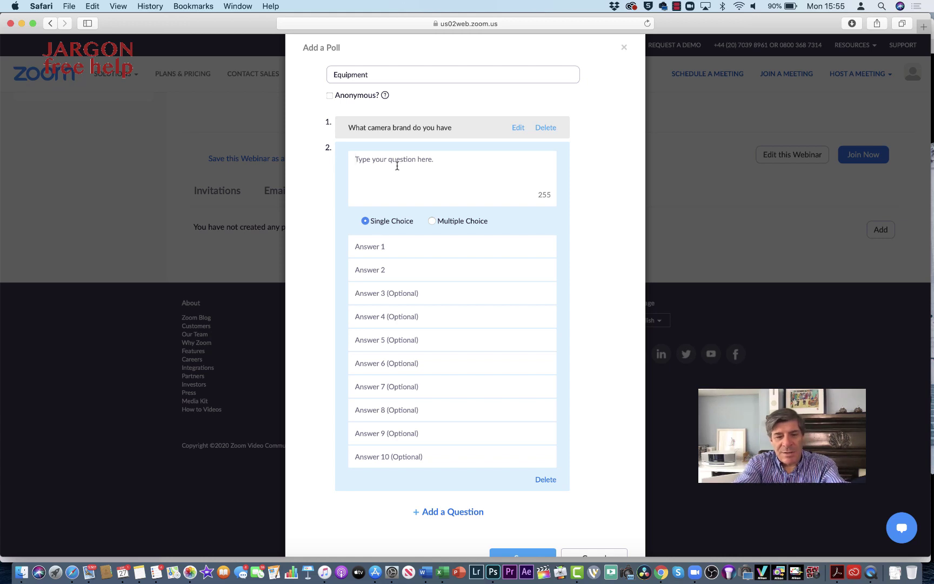
pyautogui.write('Do you know')
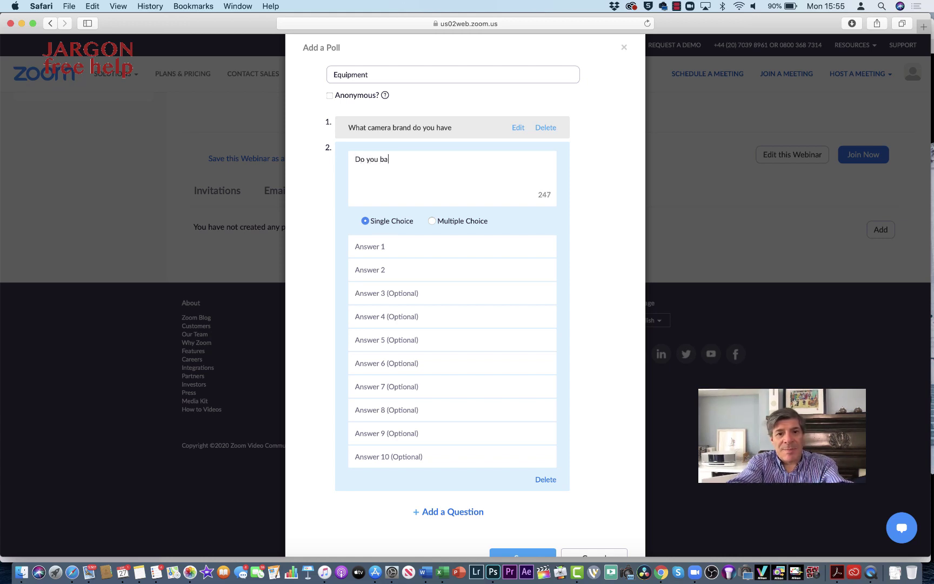
pyautogui.press('BackSpace')
pyautogui.press('BackSpace')
pyautogui.press('BackSpace')
pyautogui.press('BackSpace')
pyautogui.write('Neva')
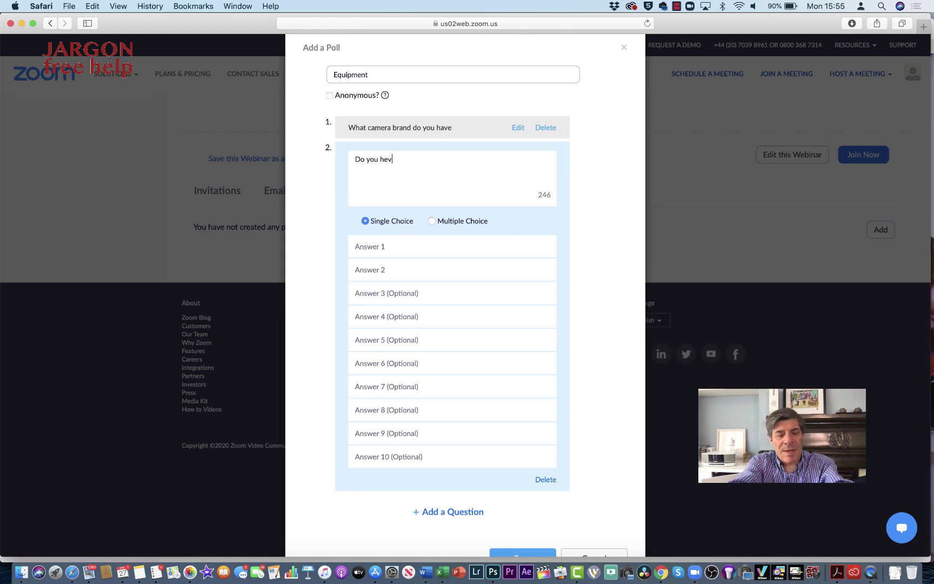
pyautogui.press('BackSpace')
pyautogui.press('BackSpace')
pyautogui.press('BackSpace')
pyautogui.press('BackSpace')
pyautogui.write('h')
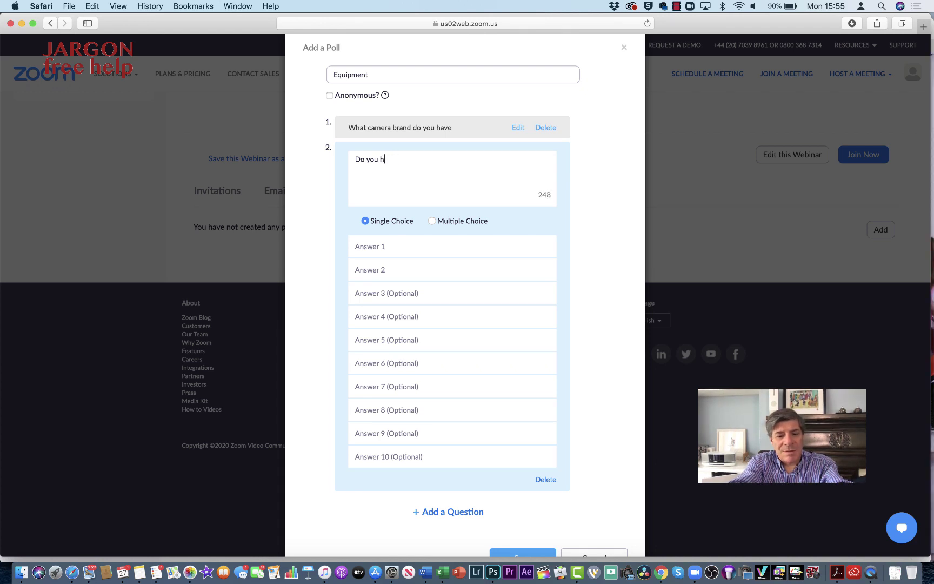
pyautogui.write('ave a flash')
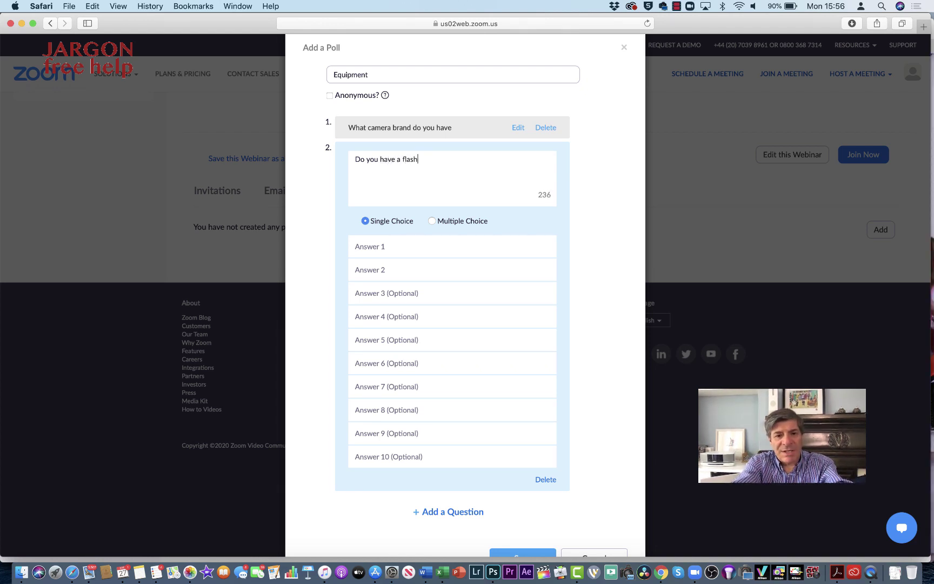
pyautogui.write('/speedli')
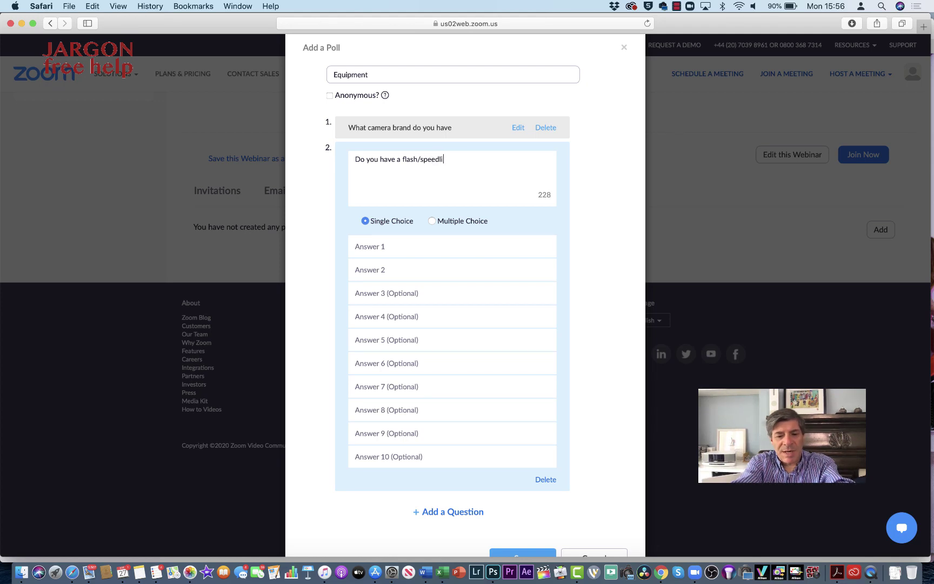
pyautogui.write('te?')
pyautogui.press('Tab')
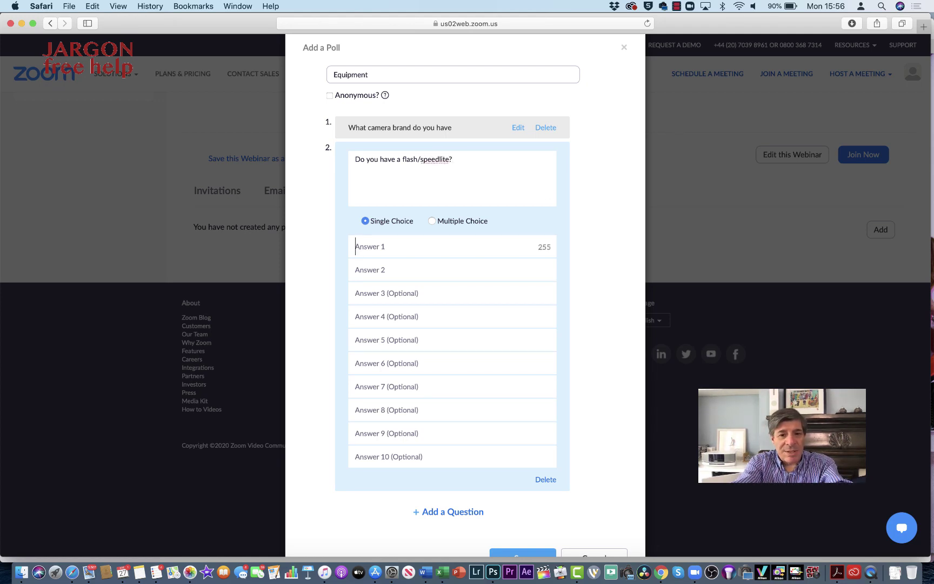
# Enter Yes and No as the two answers to the flash/speedlite question
pyautogui.write('Yees')
pyautogui.click(357, 269)
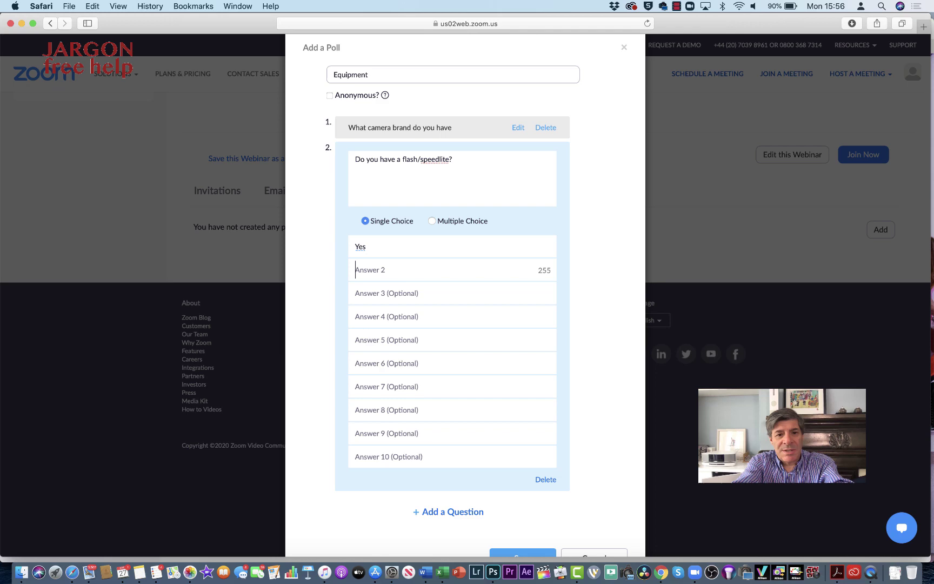
pyautogui.write('No')
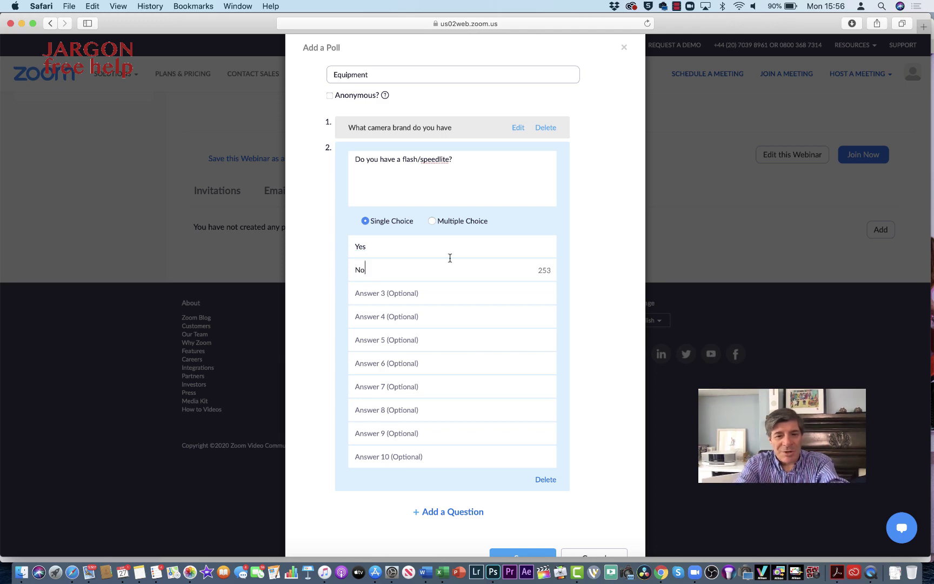
pyautogui.scroll(-2, 508, 359)
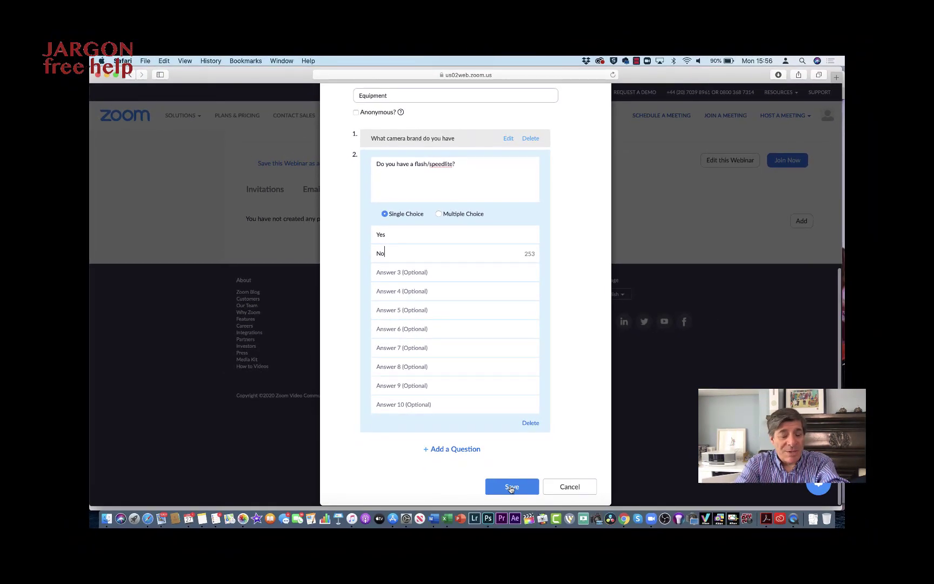
# Save the Equipment poll, reopen it to review its questions and answers, and leave it without making changes
pyautogui.click(521, 535)
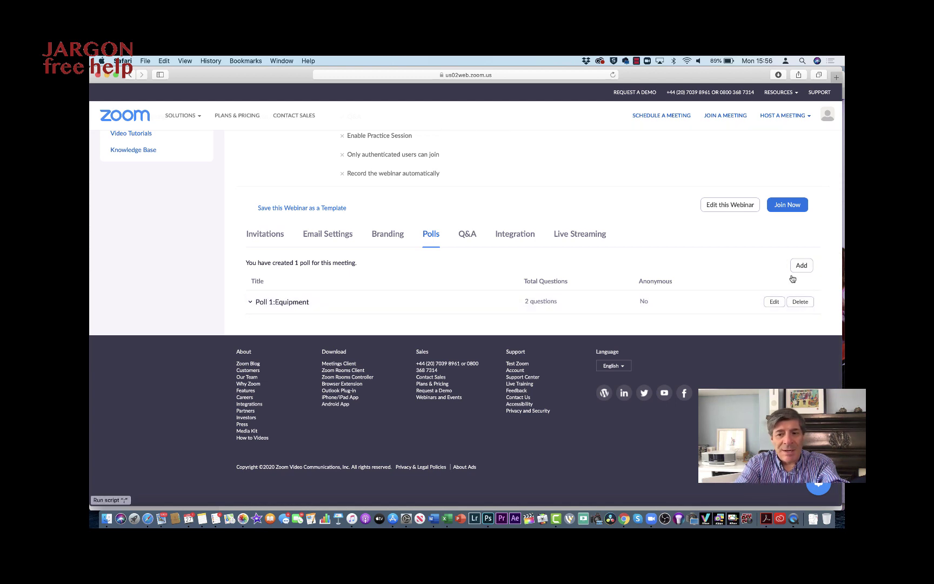
pyautogui.click(774, 302)
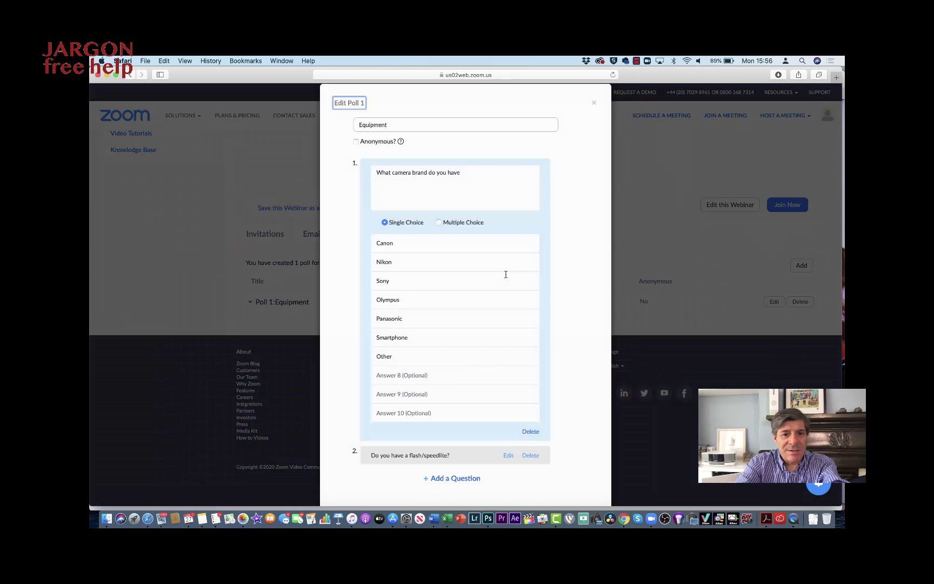
pyautogui.scroll(-2, 450, 288)
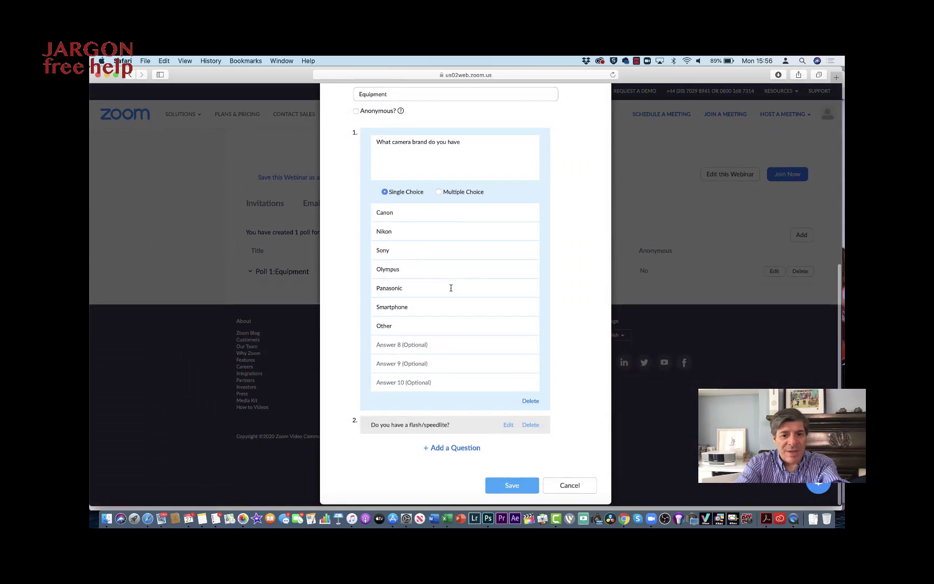
pyautogui.click(565, 488)
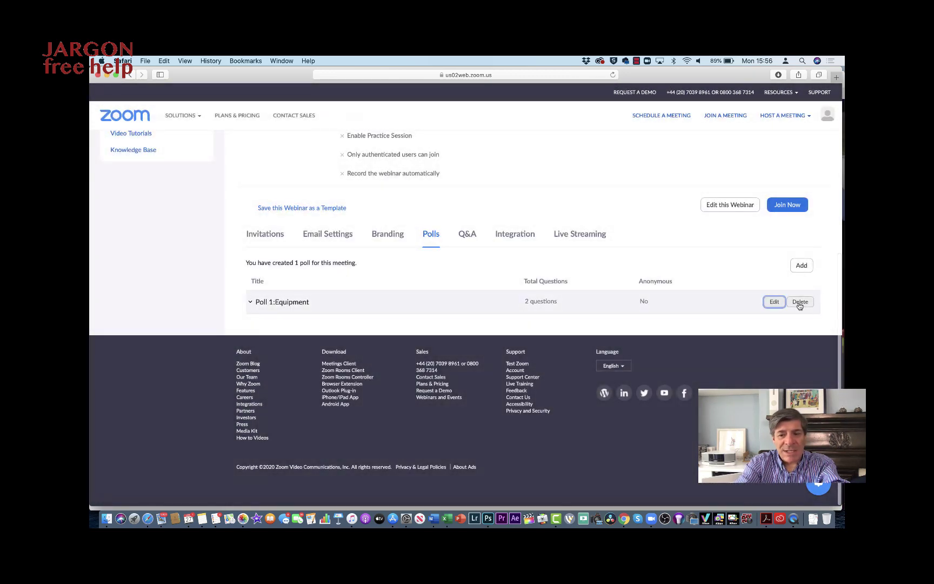
# Add a "Type of photography" poll with the multiple-choice question "What type of photography are you interested in?" and answers Portraits, People, Pets, Food, Sports, Landscape
pyautogui.click(802, 266)
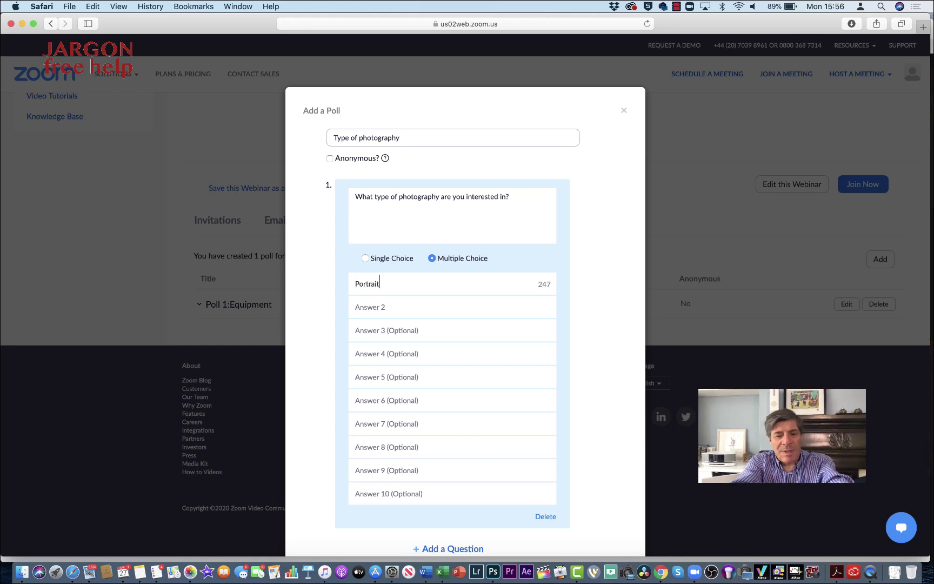
pyautogui.write('s')
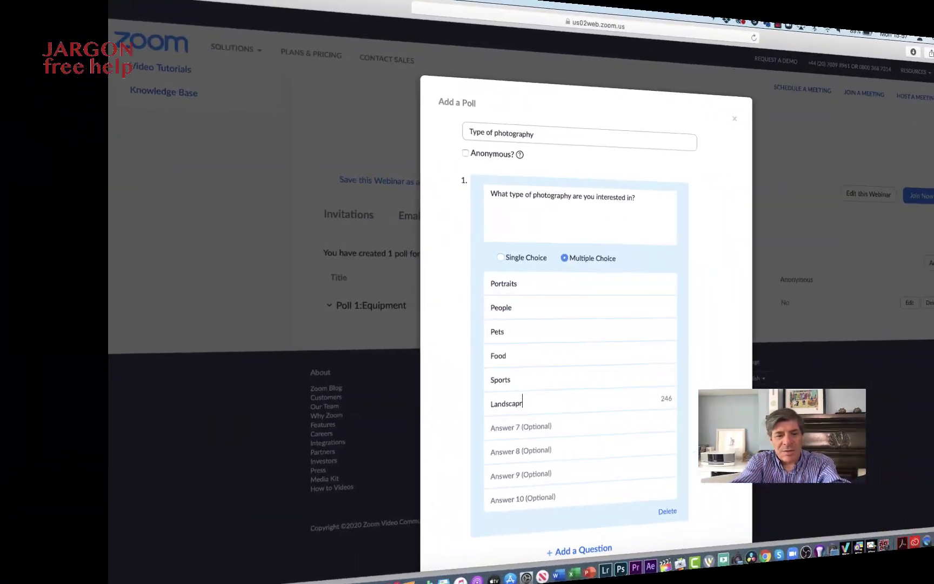
pyautogui.press('BackSpace')
pyautogui.write('e')
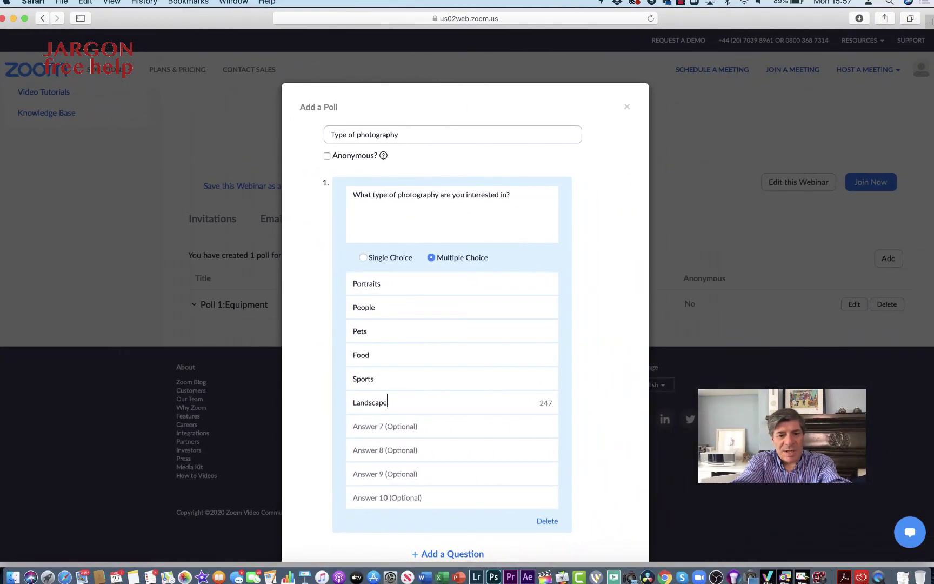
pyautogui.scroll(-3, 542, 514)
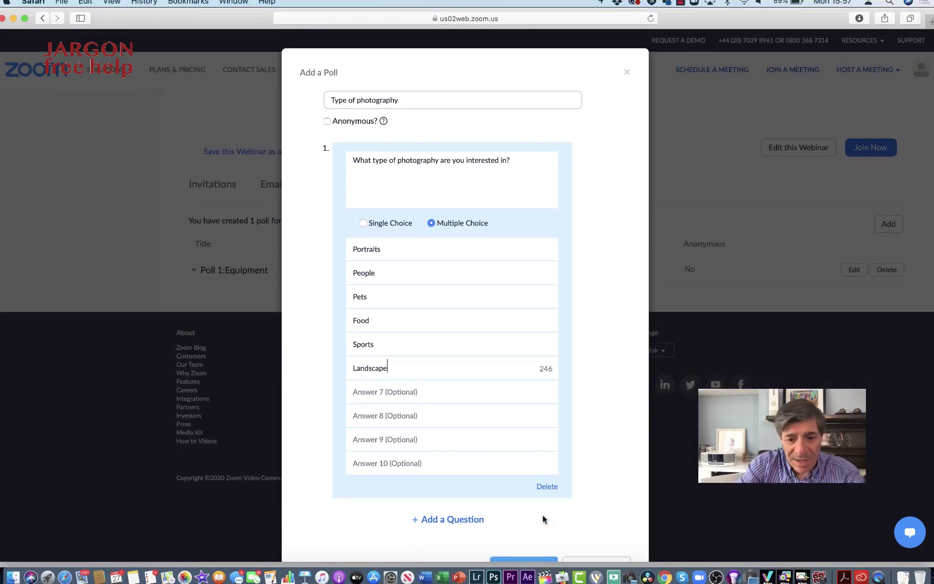
pyautogui.scroll(-1, 502, 507)
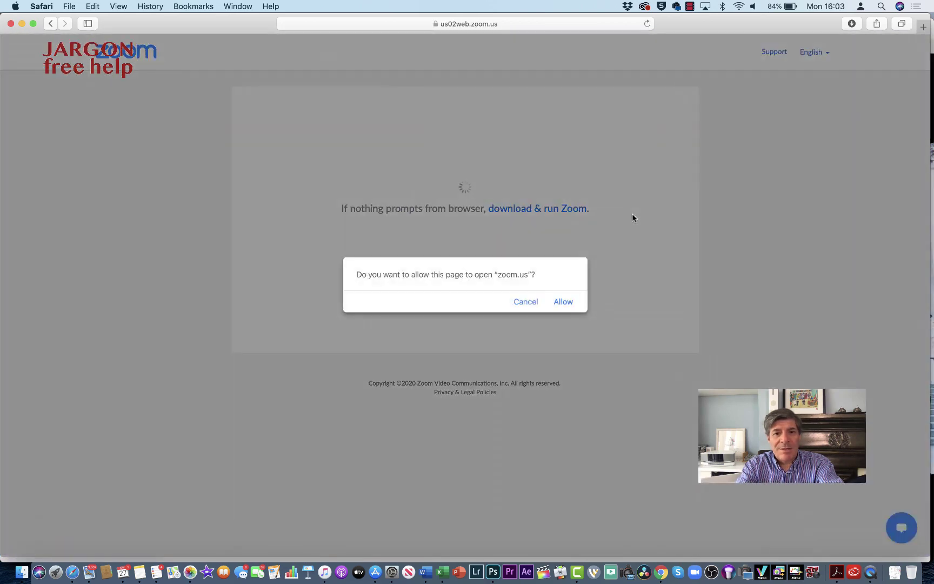
# Allow the page to open the webinar in zoom.us, join with computer audio and show the webinar's polls
pyautogui.click(561, 304)
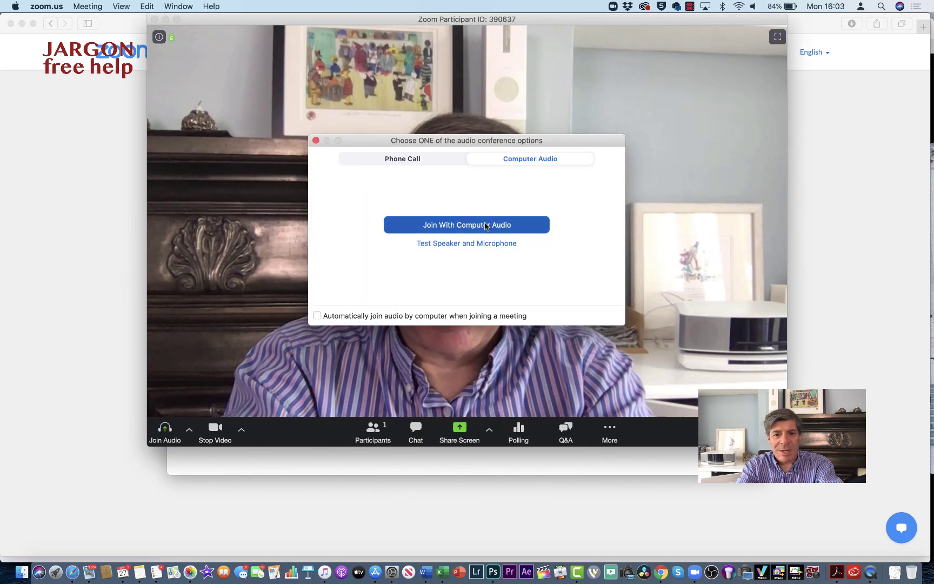
pyautogui.click(484, 226)
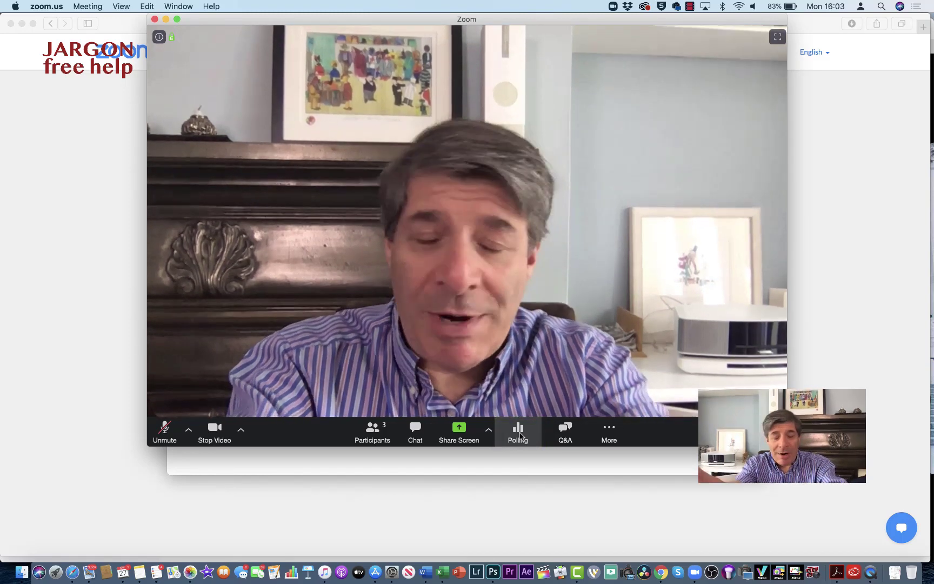
pyautogui.click(518, 432)
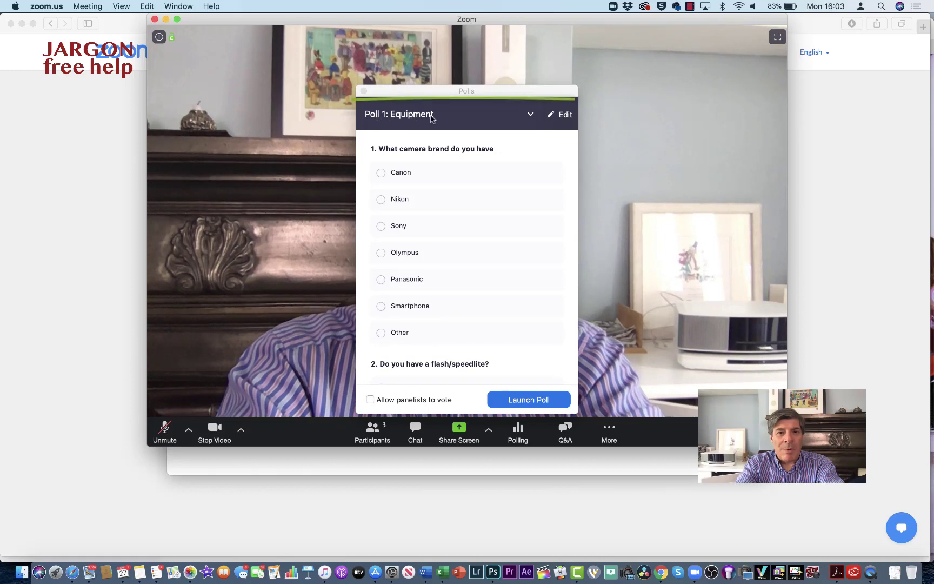
# Preview the Type of photography poll, switch back to the Equipment poll and launch it without panelist voting
pyautogui.click(531, 114)
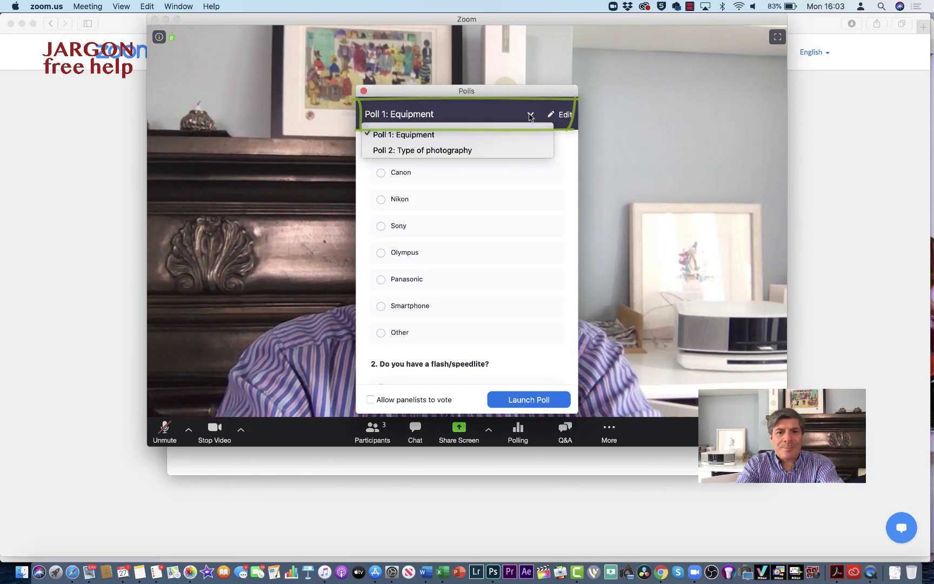
pyautogui.click(513, 150)
pyautogui.click(531, 114)
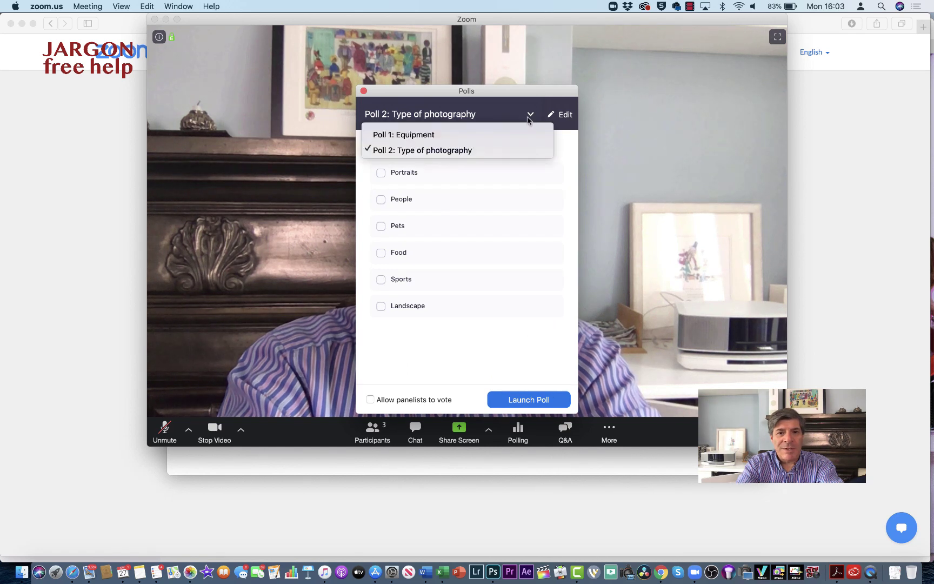
pyautogui.click(508, 135)
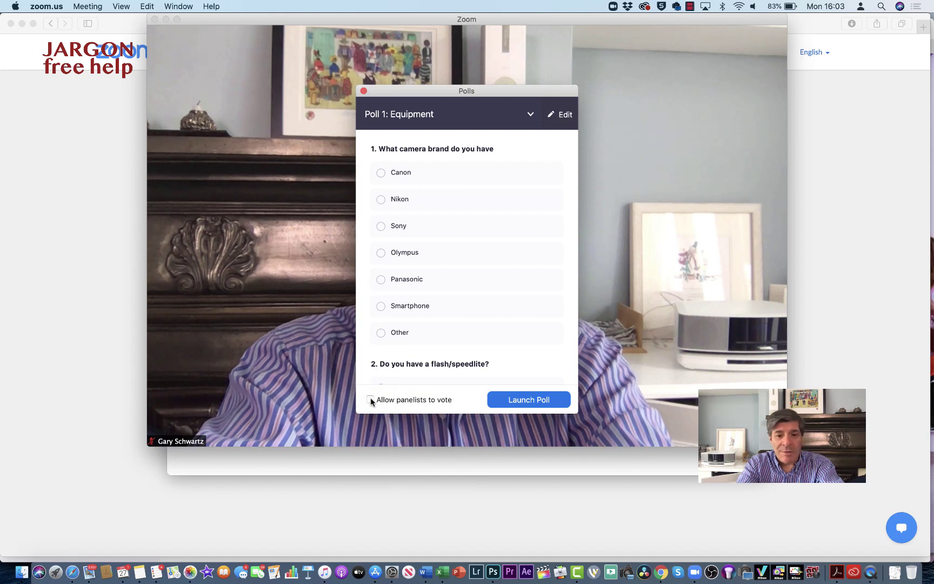
pyautogui.click(524, 401)
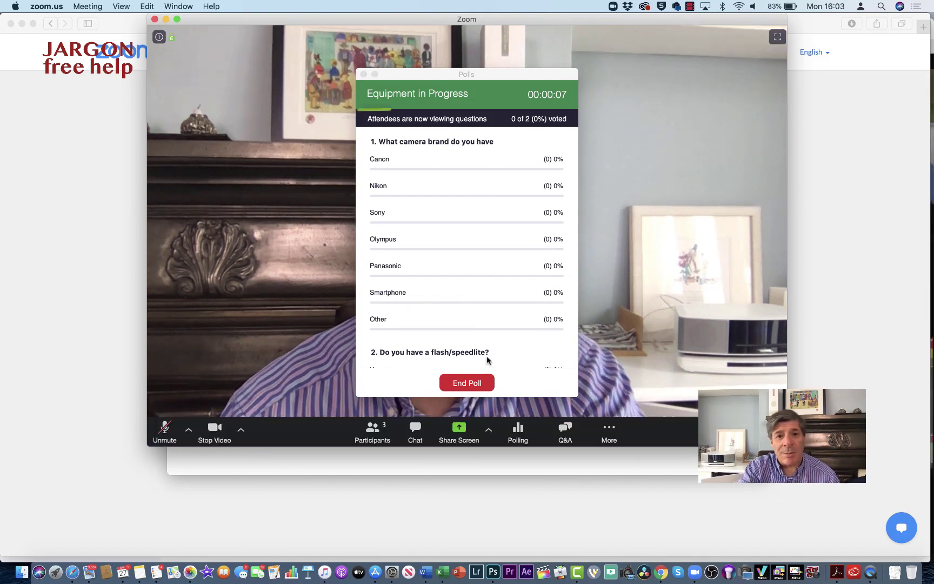
pyautogui.moveTo(572, 110)
pyautogui.mouseDown()
pyautogui.moveTo(568, 126)
pyautogui.moveTo(366, 112)
pyautogui.mouseUp()
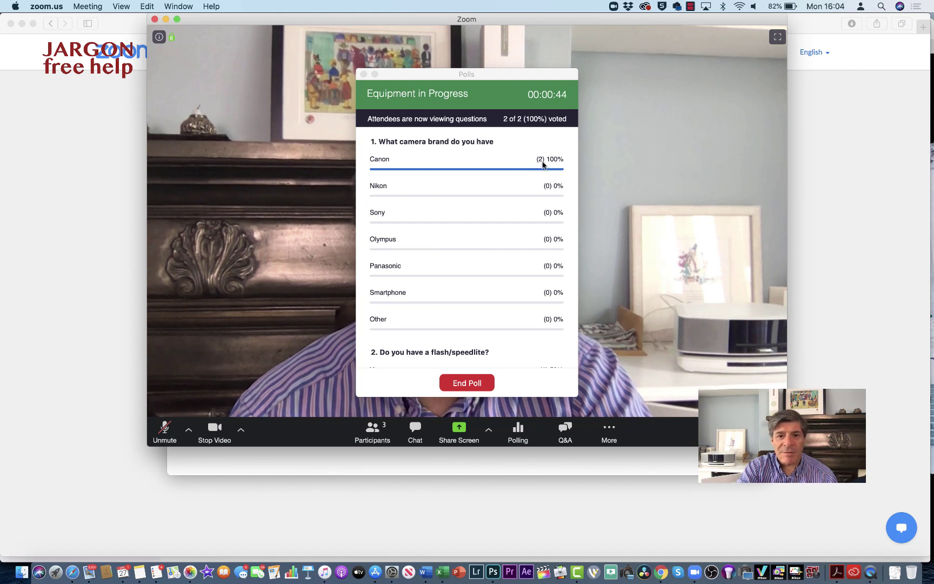
# Review the votes on the camera brand and flash questions, and end the Equipment poll
pyautogui.scroll(-3, 543, 165)
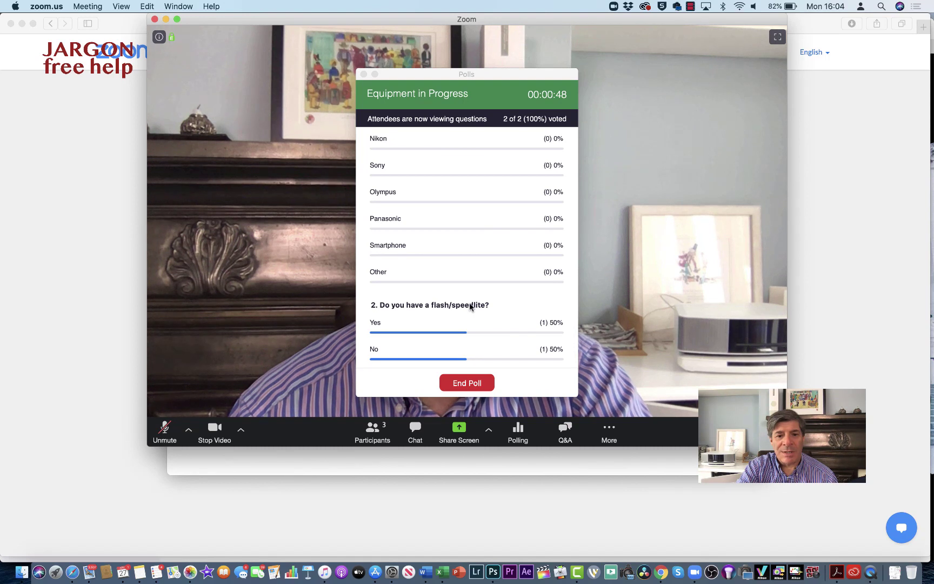
pyautogui.scroll(5, 470, 306)
pyautogui.scroll(-4, 469, 307)
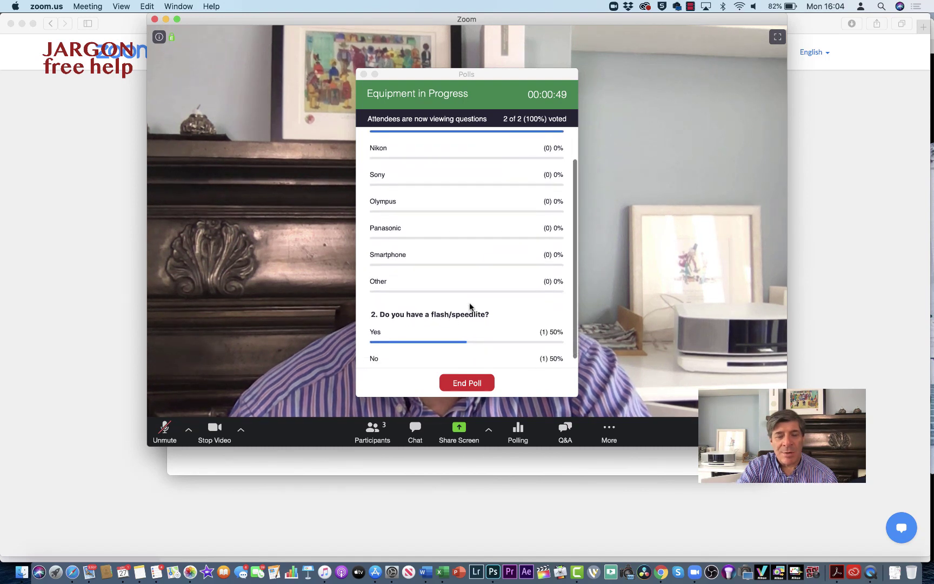
pyautogui.click(461, 383)
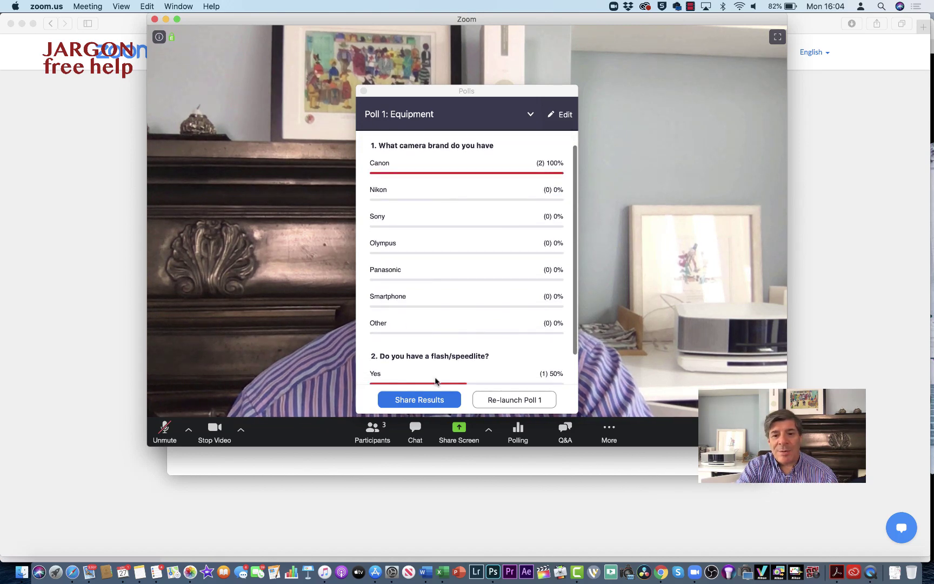
# Share the Equipment poll results with attendees, stop sharing them and close the polls window without relaunching the poll
pyautogui.click(429, 400)
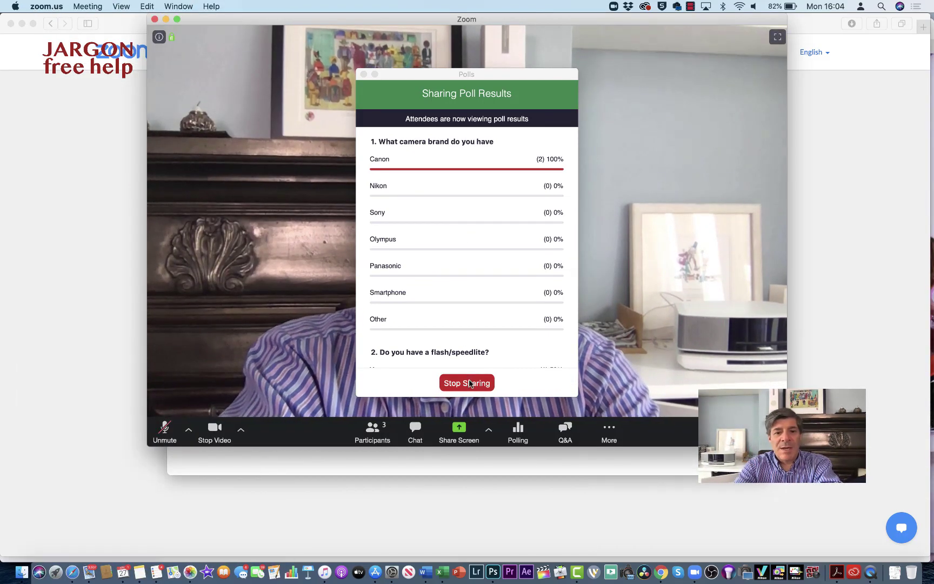
pyautogui.click(468, 381)
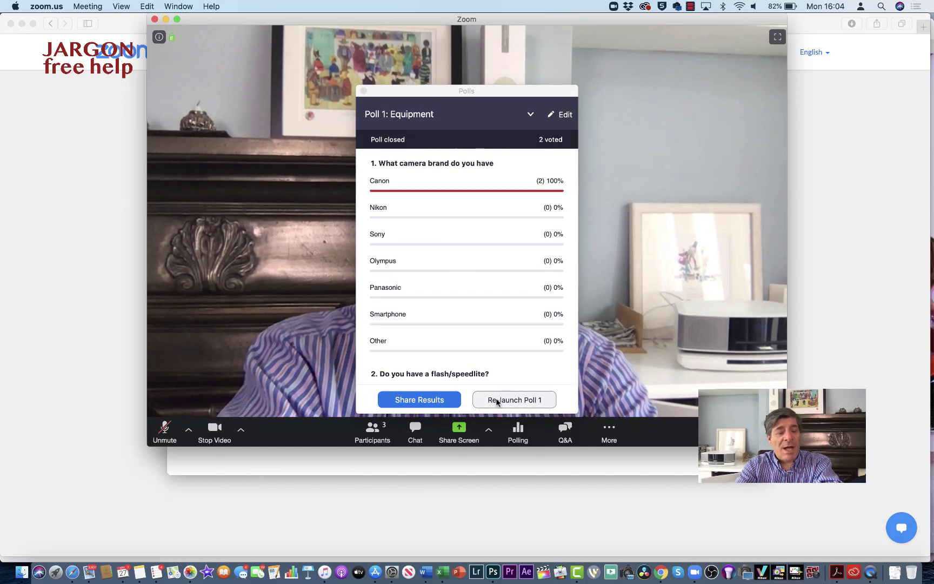
pyautogui.click(497, 400)
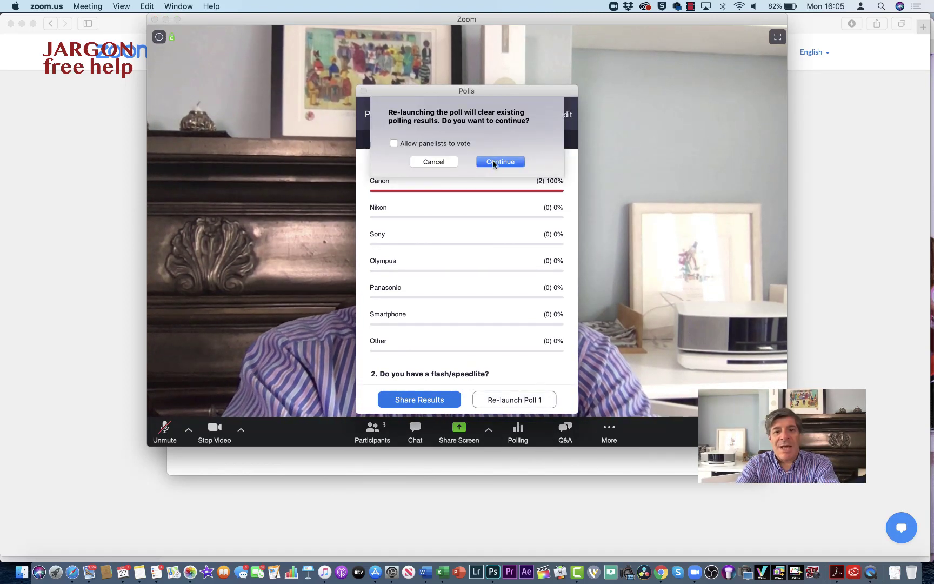
pyautogui.click(435, 162)
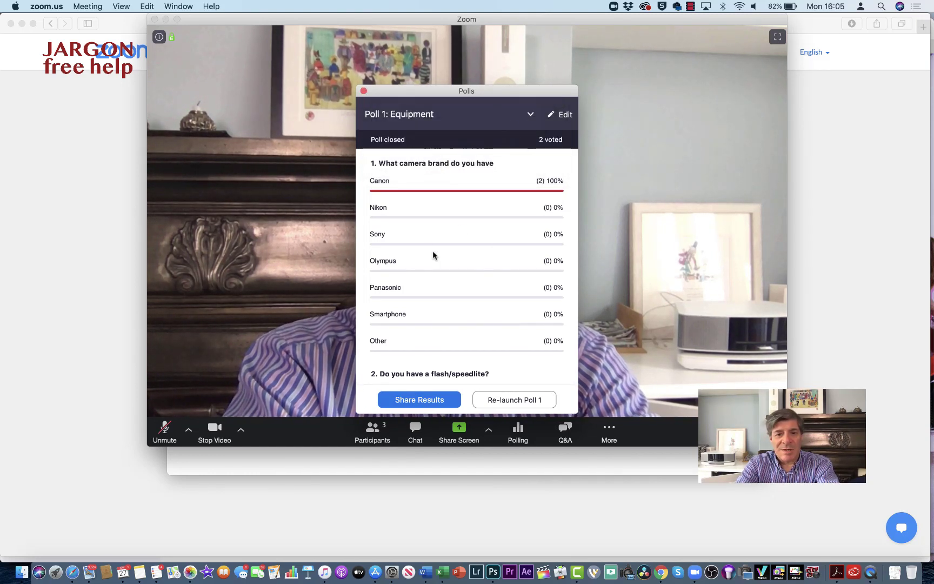
pyautogui.click(364, 91)
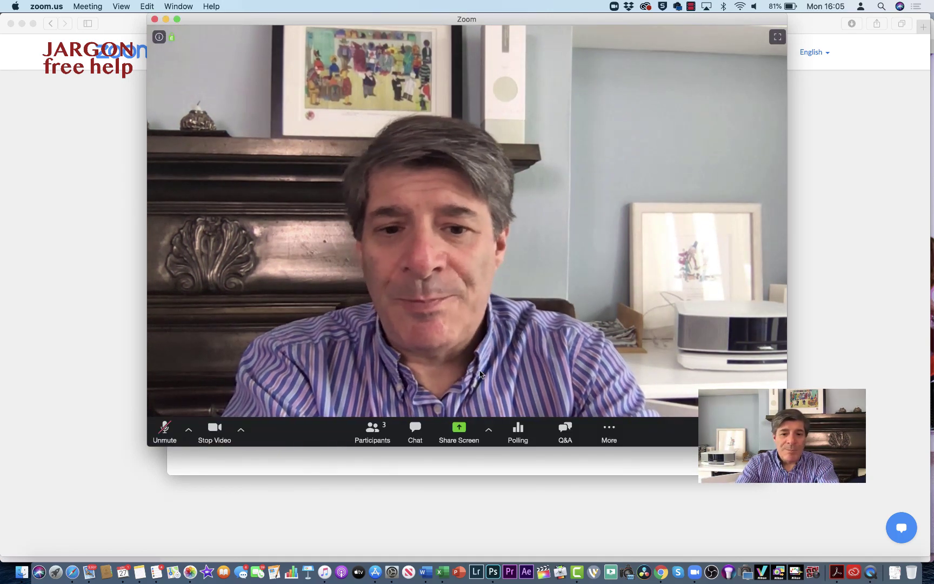
# Launch the Type of photography poll without panelist voting, end it after the votes are in and close the polls window
pyautogui.click(523, 432)
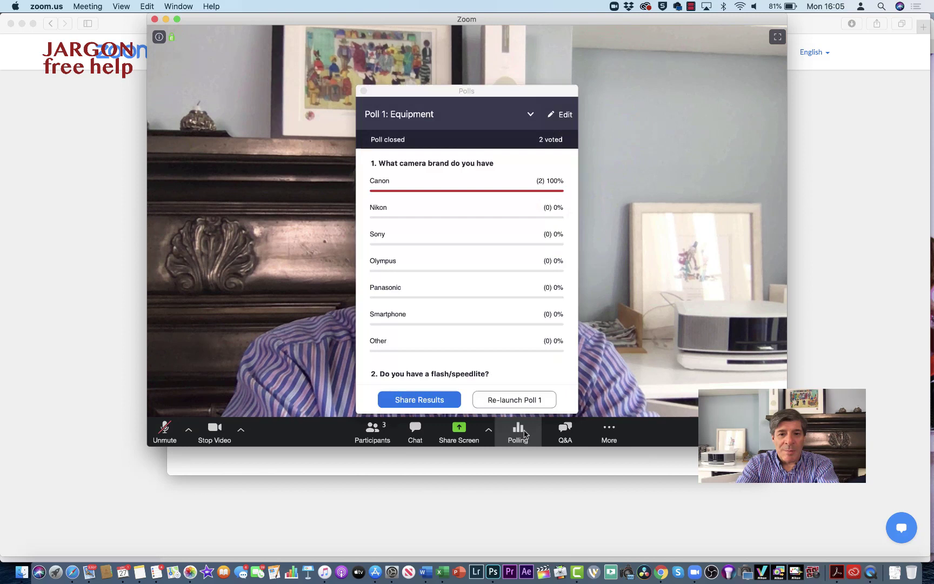
pyautogui.click(531, 114)
pyautogui.click(500, 151)
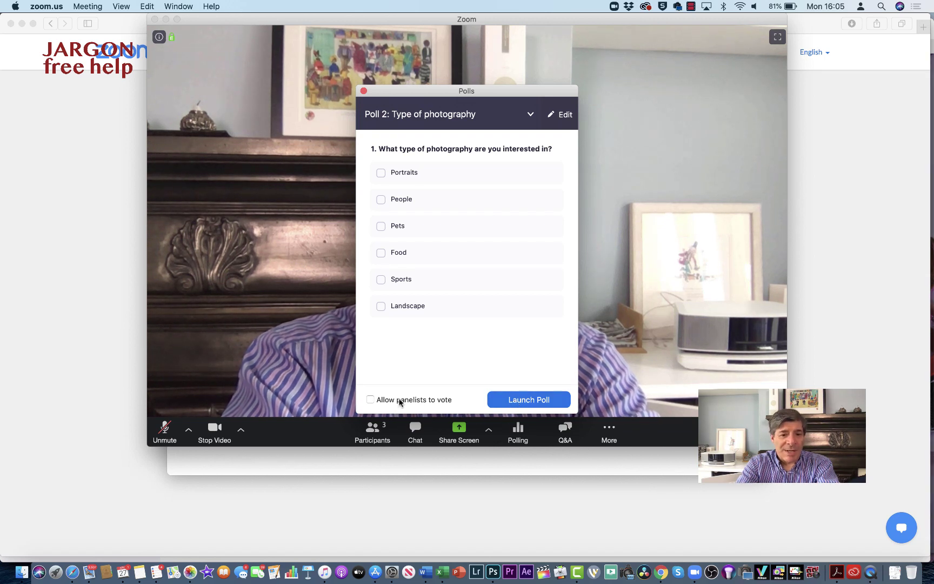
pyautogui.click(527, 401)
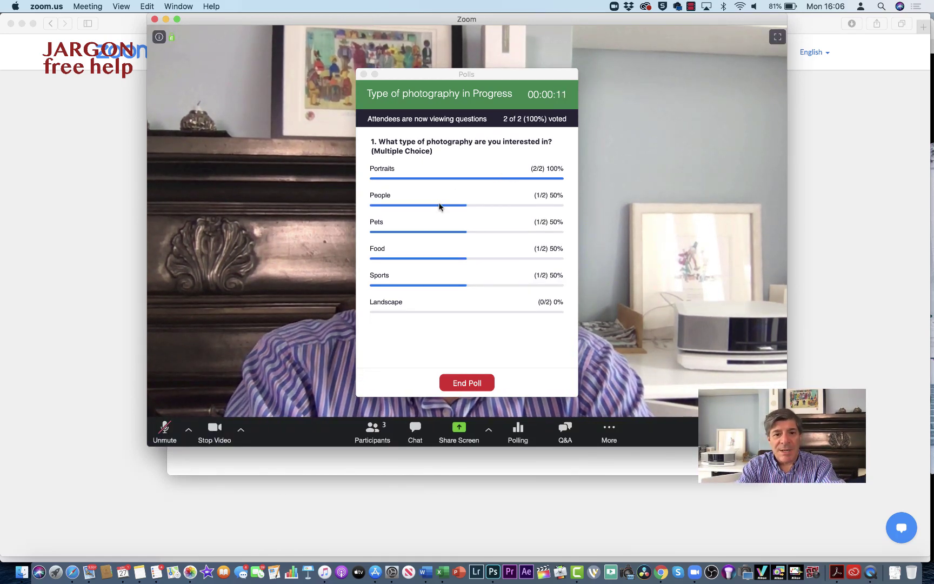
pyautogui.click(462, 382)
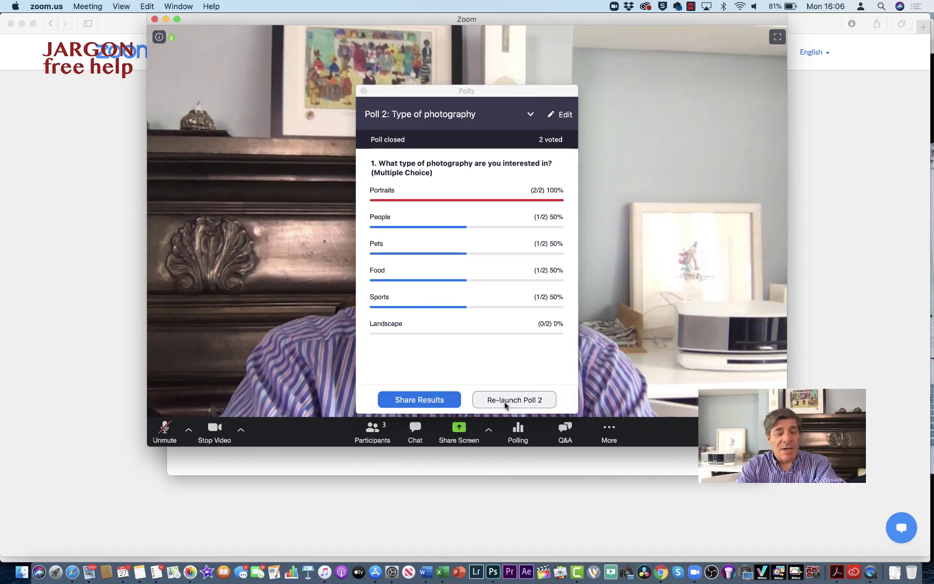
pyautogui.click(363, 91)
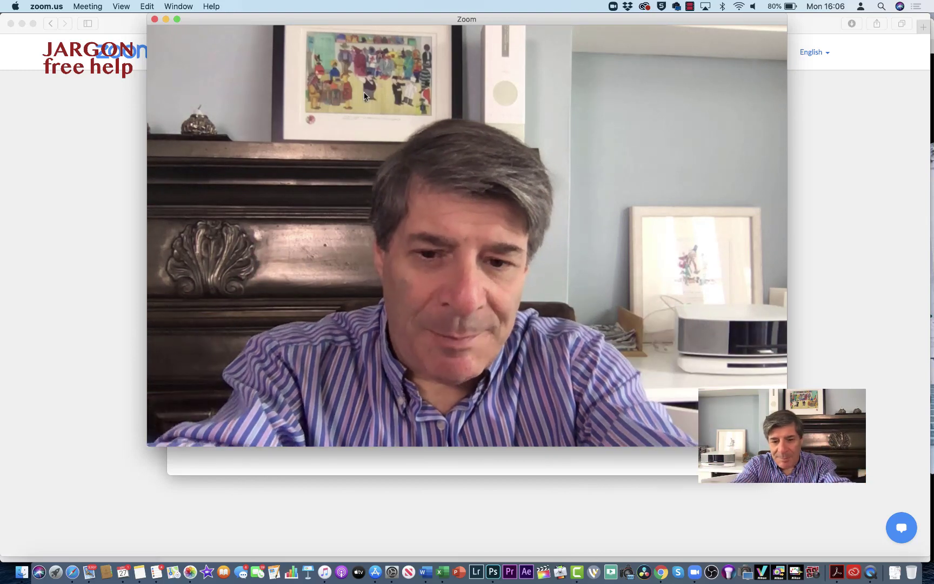
# Switch to Safari, return to the webinar's page and reload it to show the updated polls list
pyautogui.press('super+Tab')
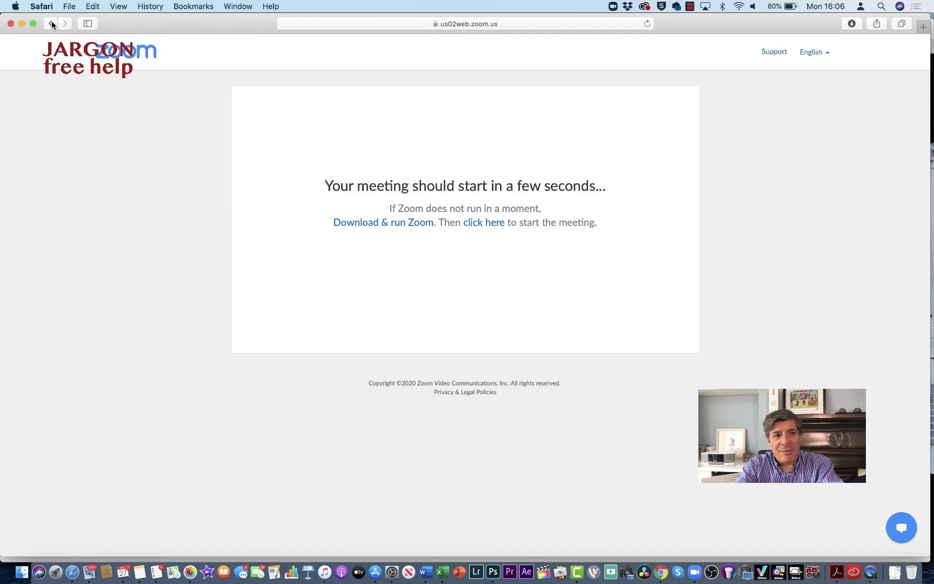
pyautogui.click(51, 23)
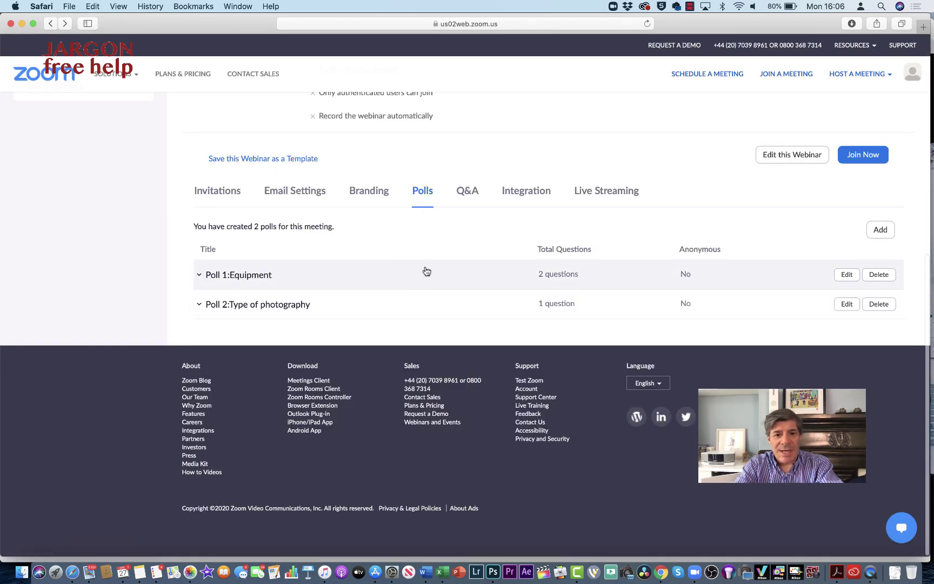
pyautogui.click(199, 275)
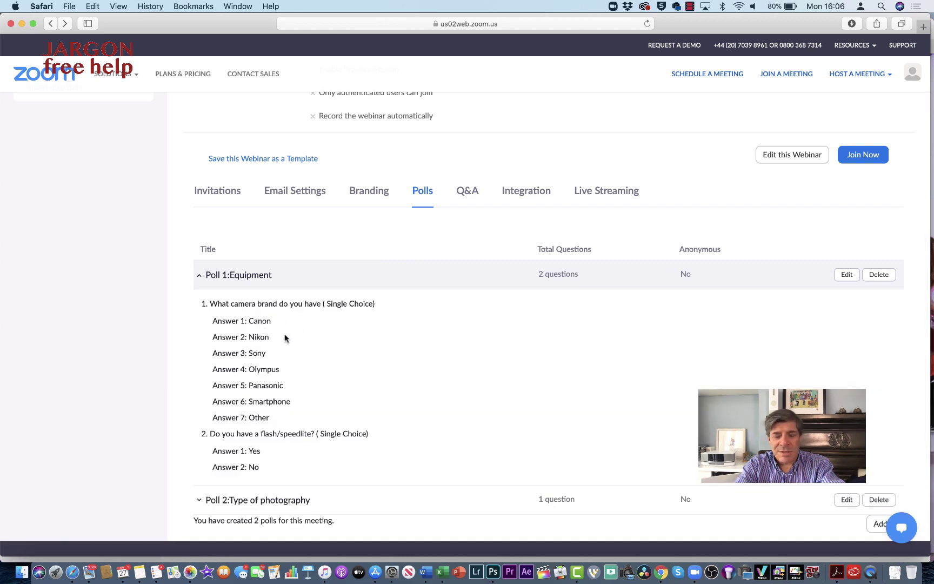
pyautogui.press('super+r')
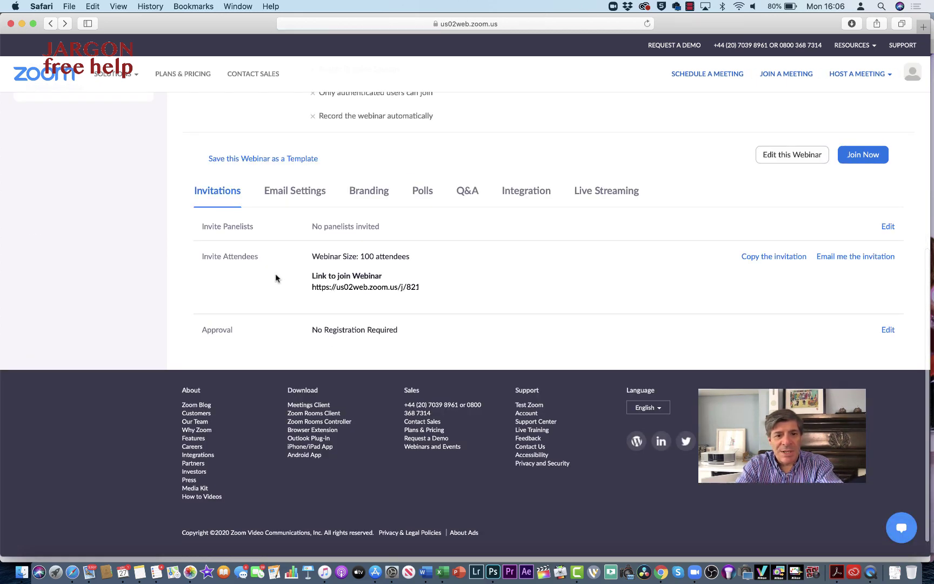
pyautogui.click(431, 192)
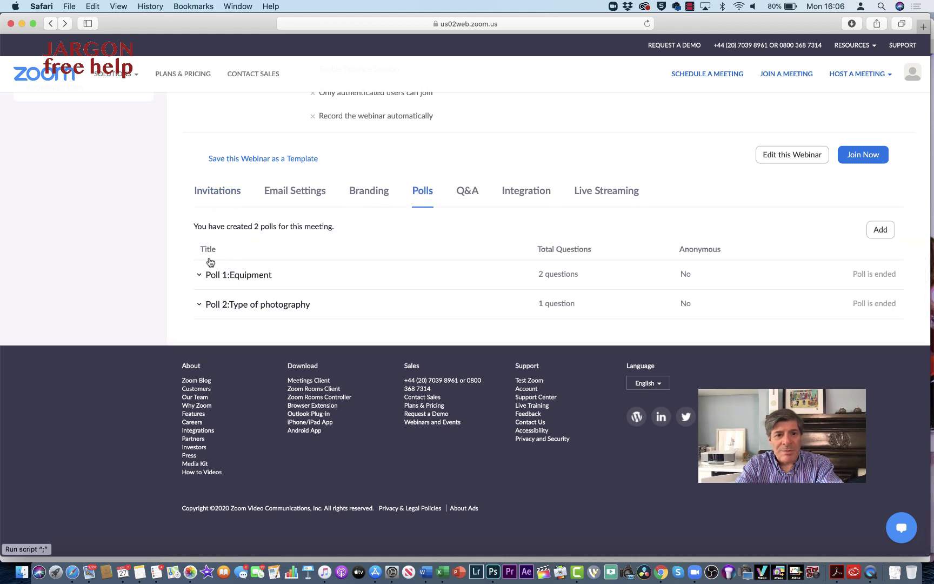
# Examine the recorded results of the Equipment and Type of photography polls on the webinar's page
pyautogui.click(199, 275)
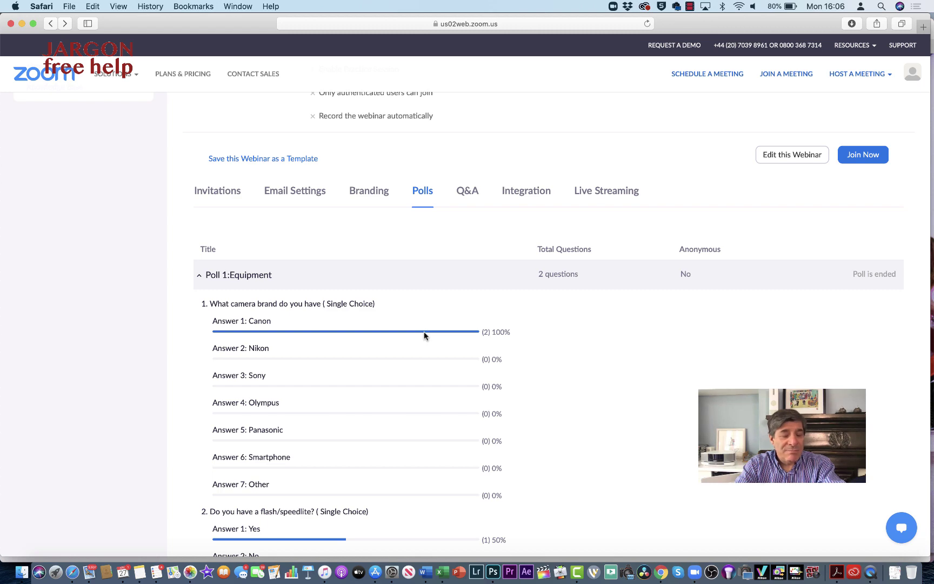
pyautogui.scroll(-5, 423, 336)
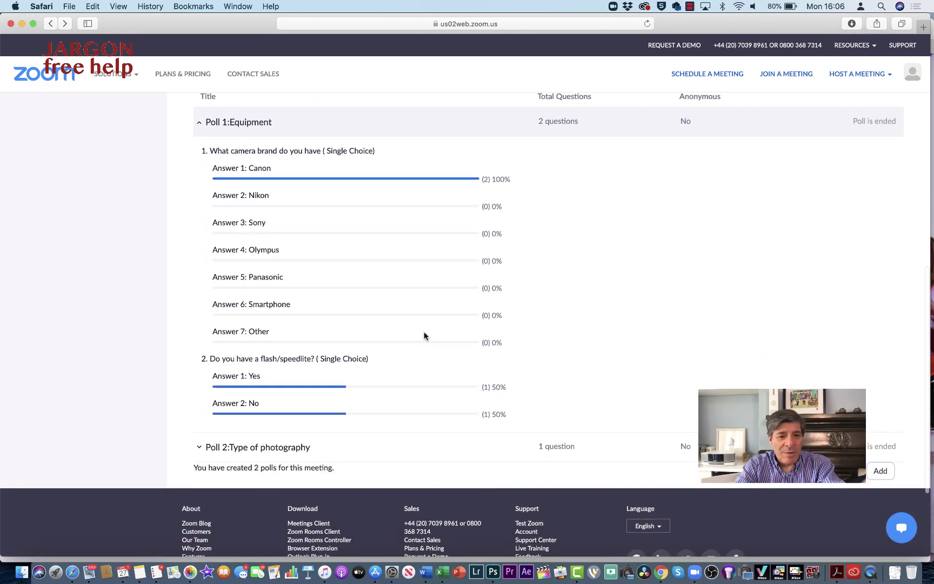
pyautogui.scroll(-4, 383, 285)
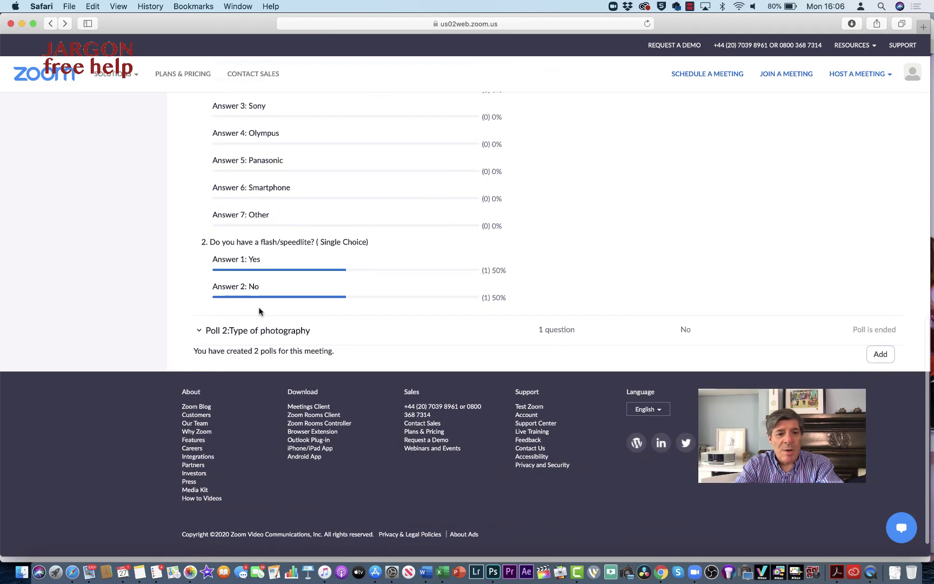
pyautogui.click(199, 333)
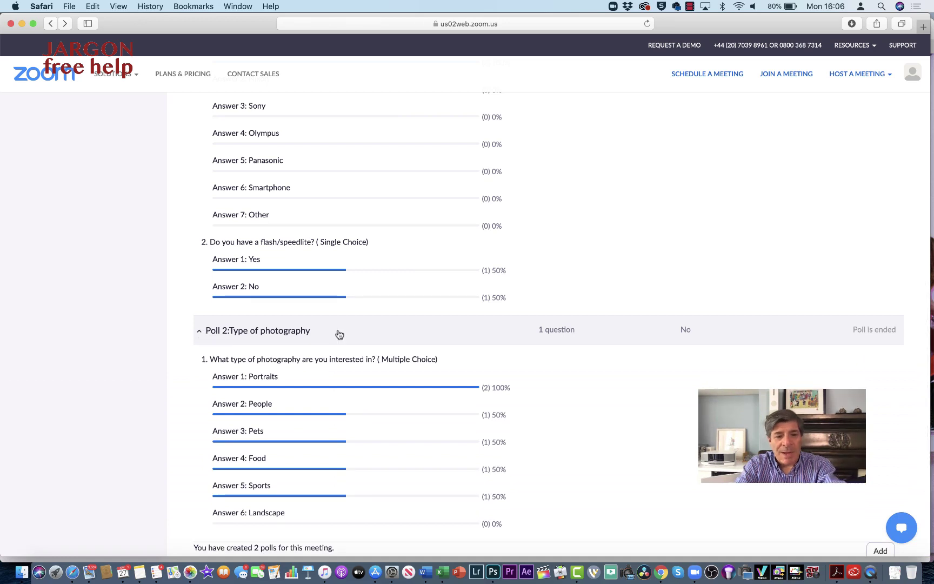
pyautogui.scroll(-2, 338, 333)
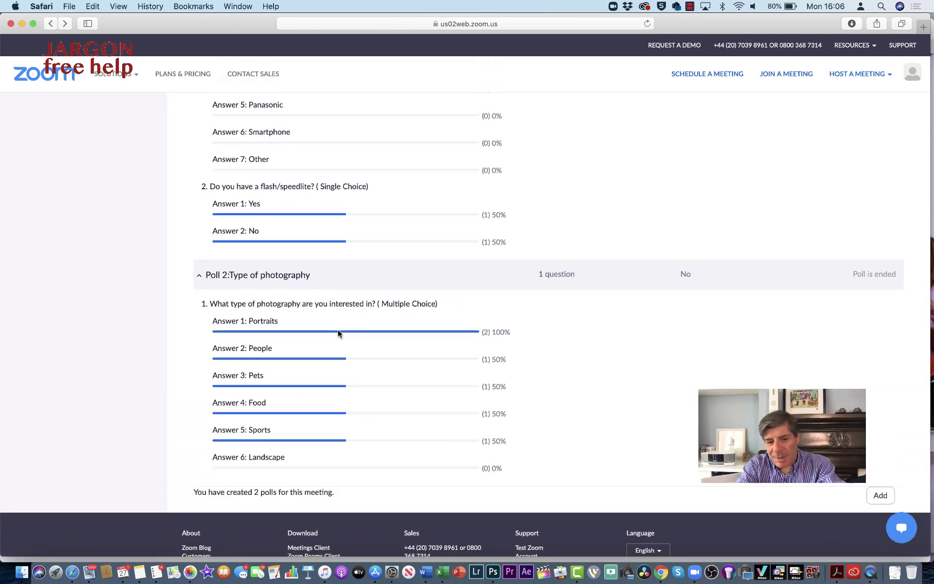